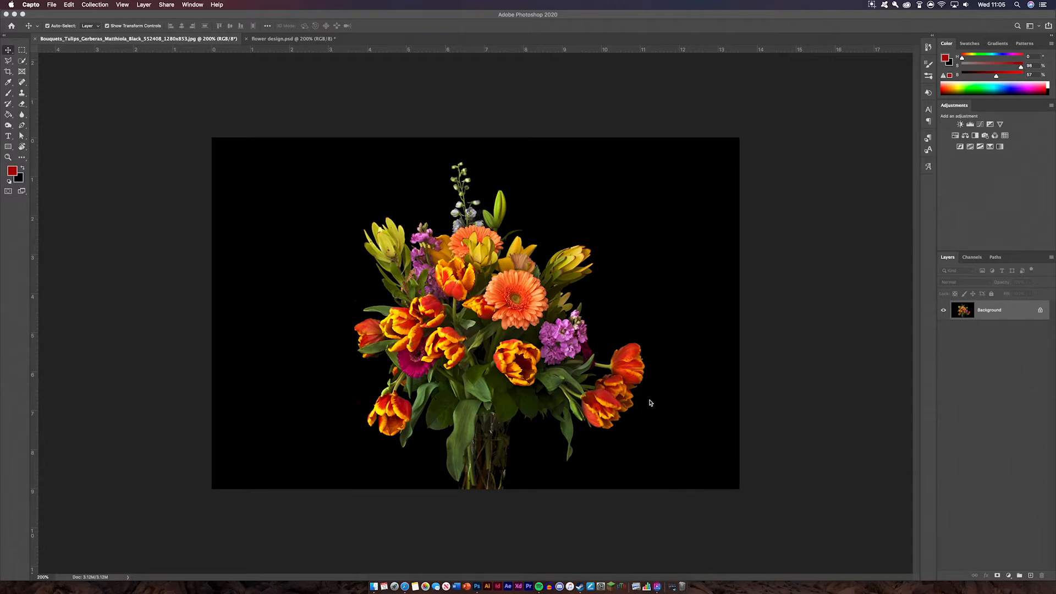
Bring up the finished flower design.psd document for reference.
left_click(300, 40)
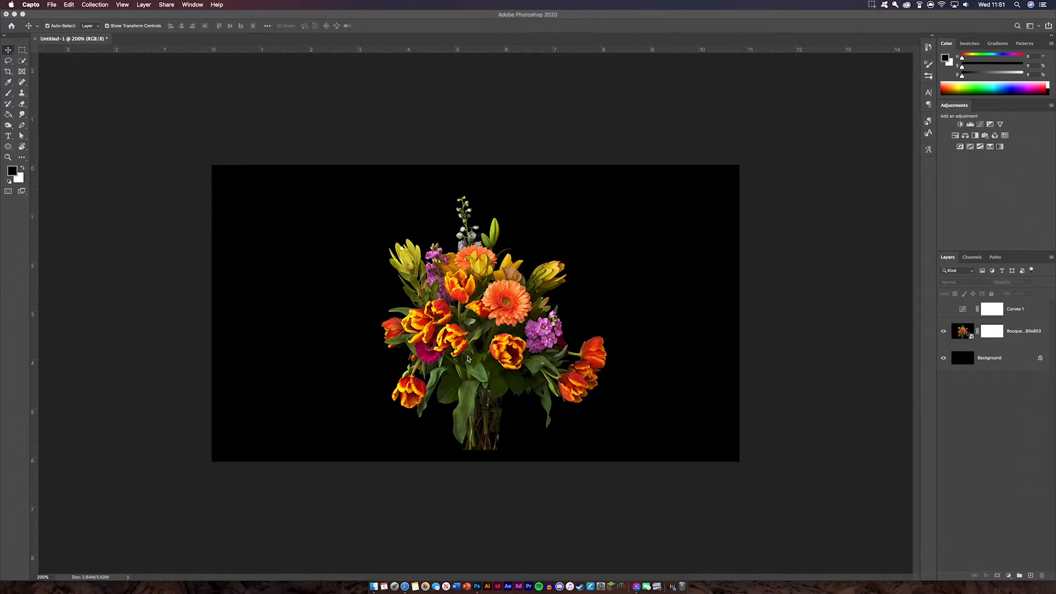
Confirm in Canvas Size, with units set to Pixels, that the canvas stays 1280 × 720.
left_click(1010, 364)
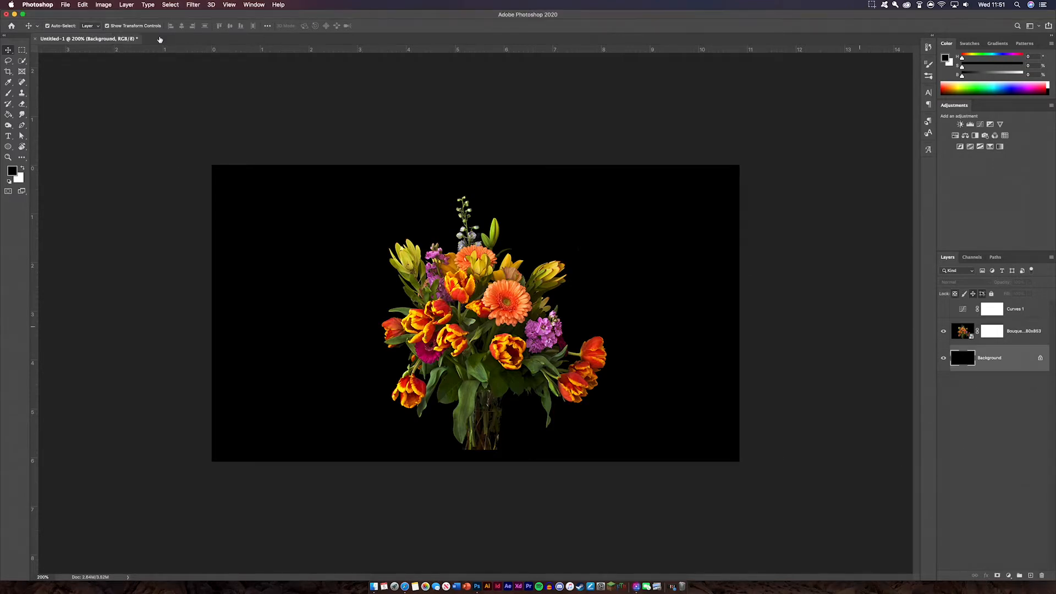
left_click(167, 4)
left_click(122, 79)
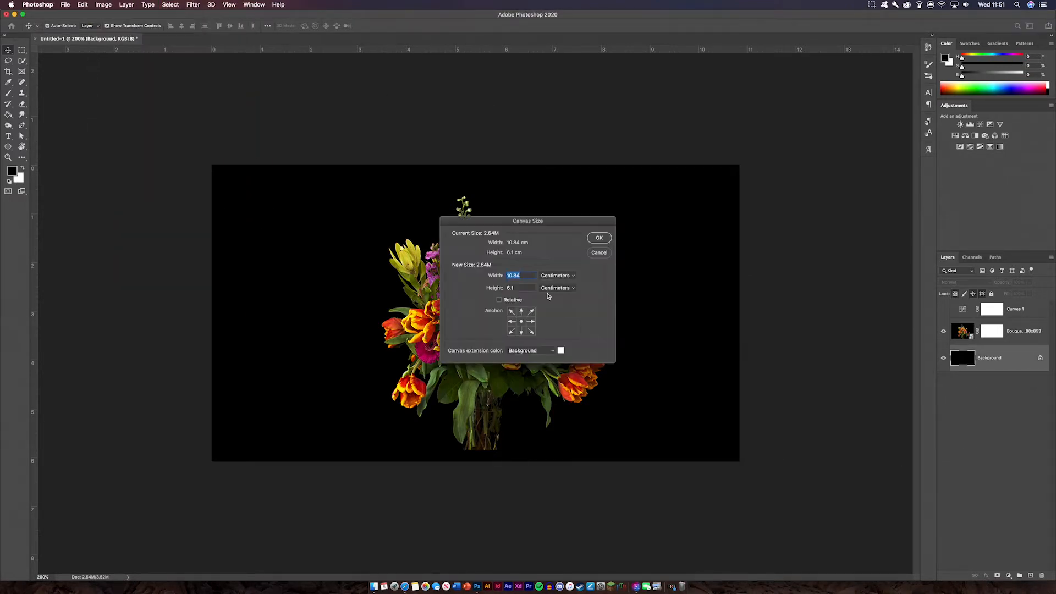
left_click(568, 281)
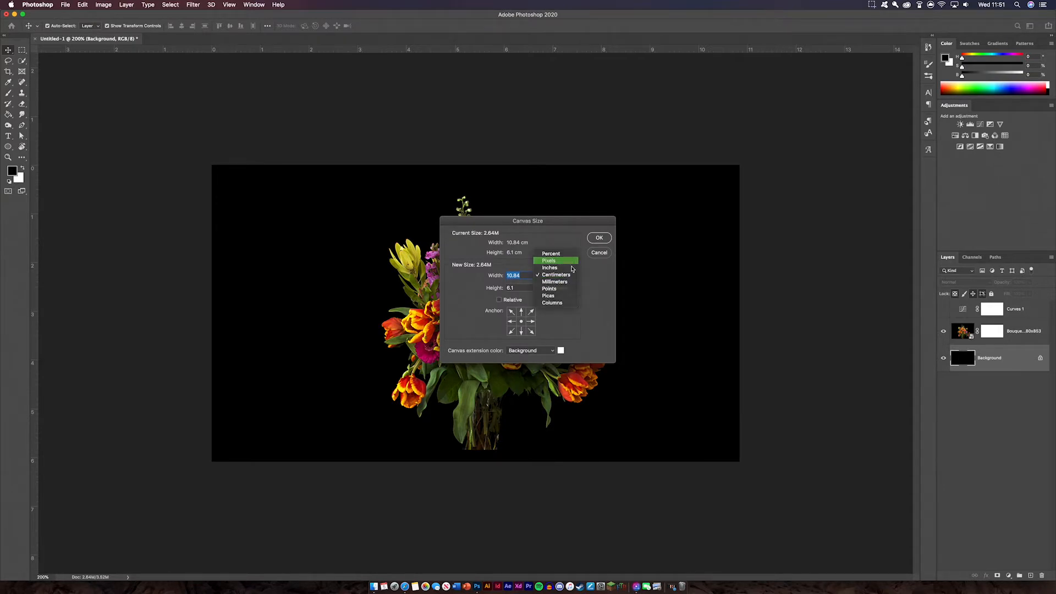
left_click(568, 256)
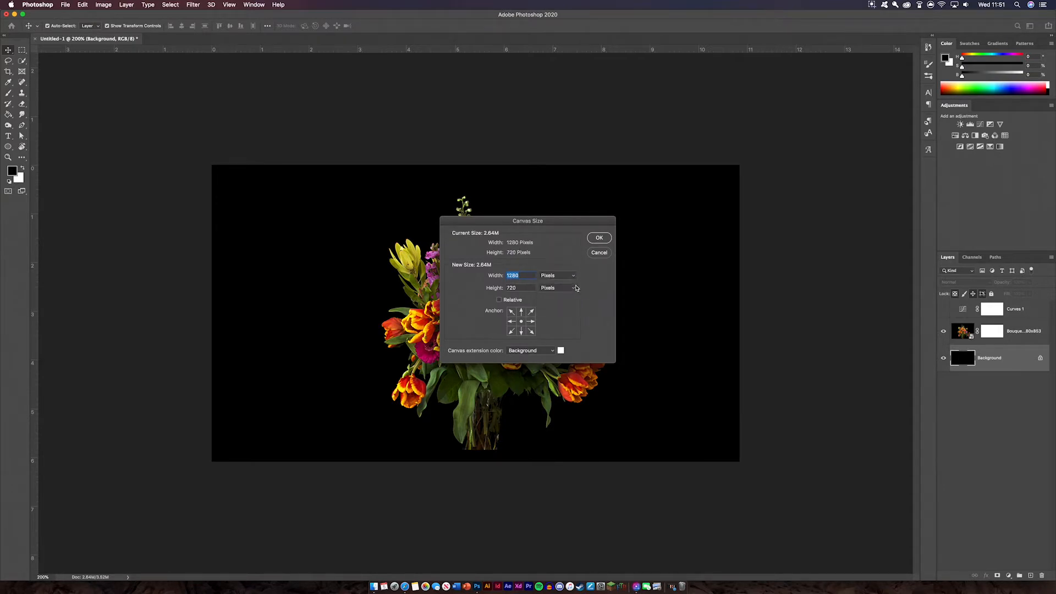
left_click(599, 240)
key("super+equal")
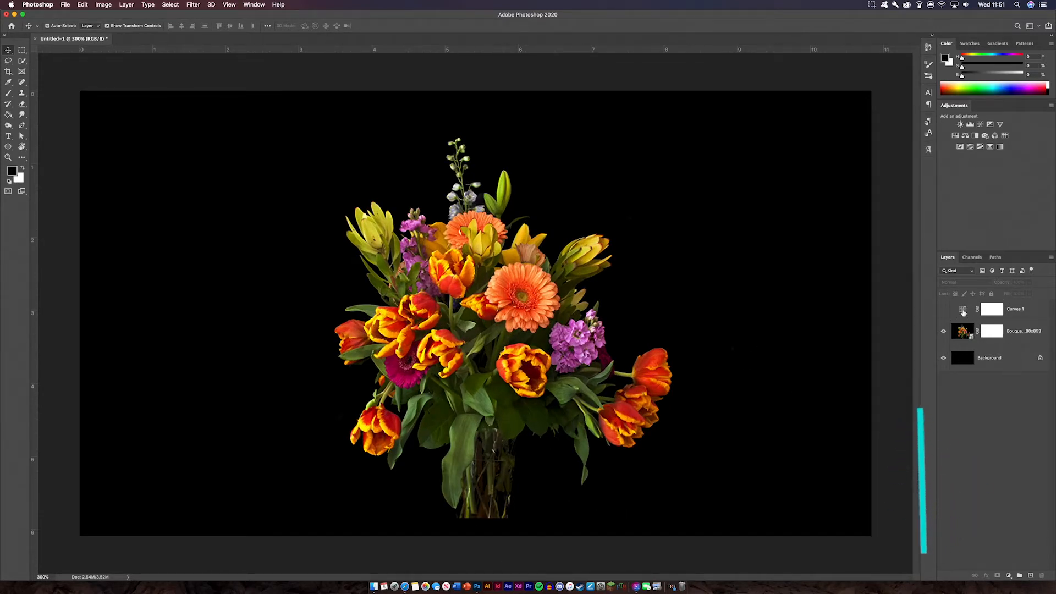
Turn on Curves 1 and open its curve, trying and undoing a shadow tweak.
left_click(943, 310)
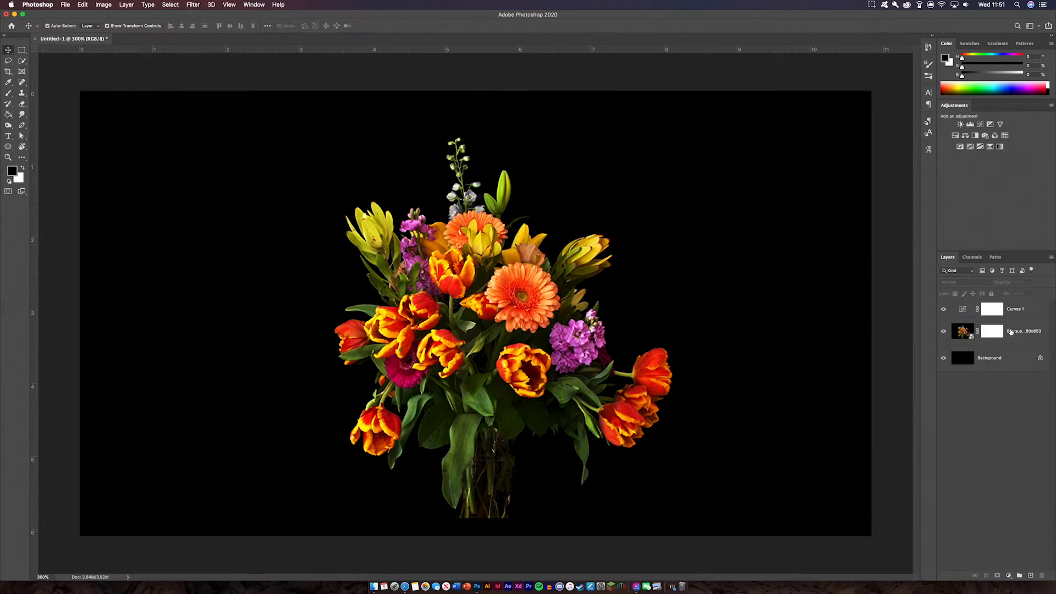
double_click(962, 313)
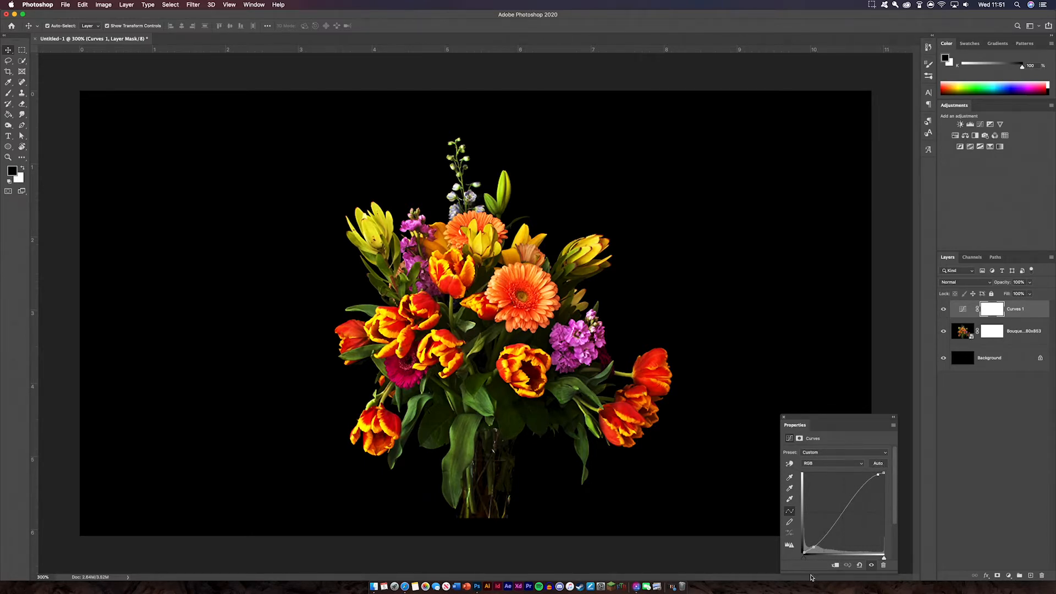
left_click_drag(817, 547, 818, 551)
key("super+z")
left_click(784, 417)
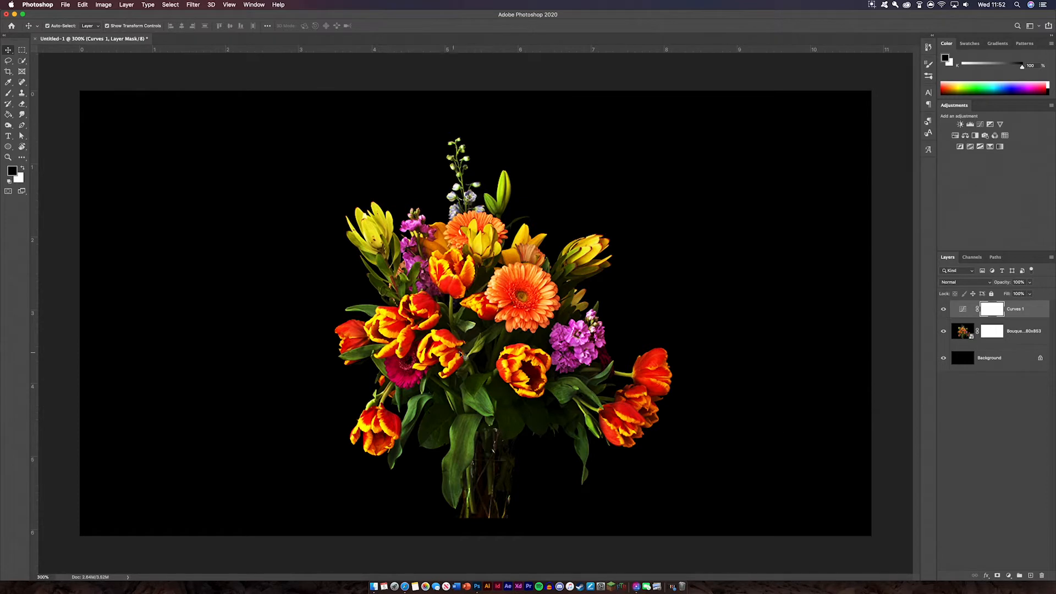
Nudge the bouquet slightly higher and target its layer mask with the Brush tool.
left_click(486, 358)
left_click_drag(486, 358, 484, 341)
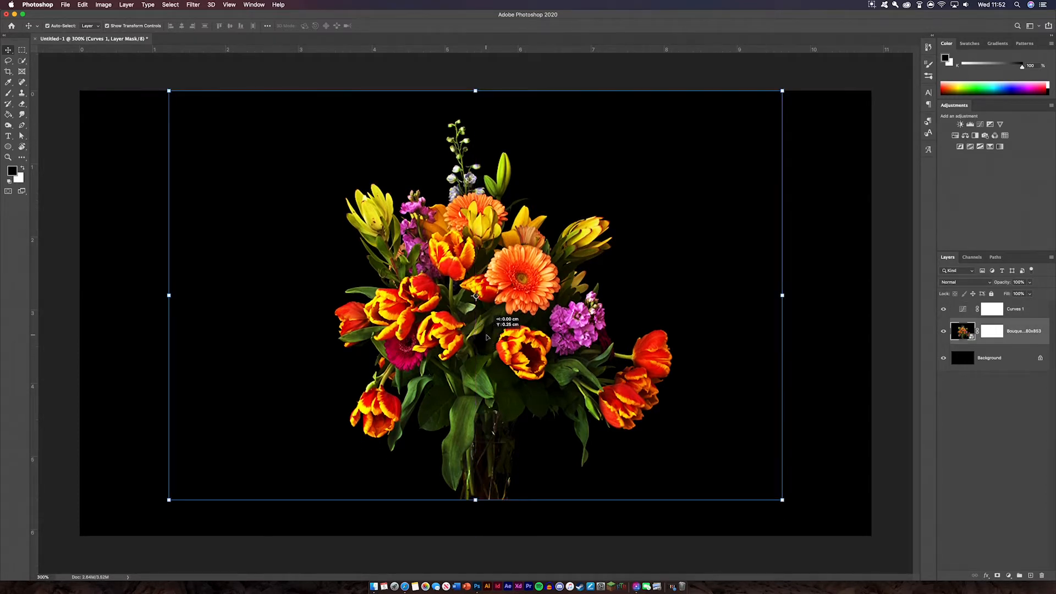
left_click(993, 331)
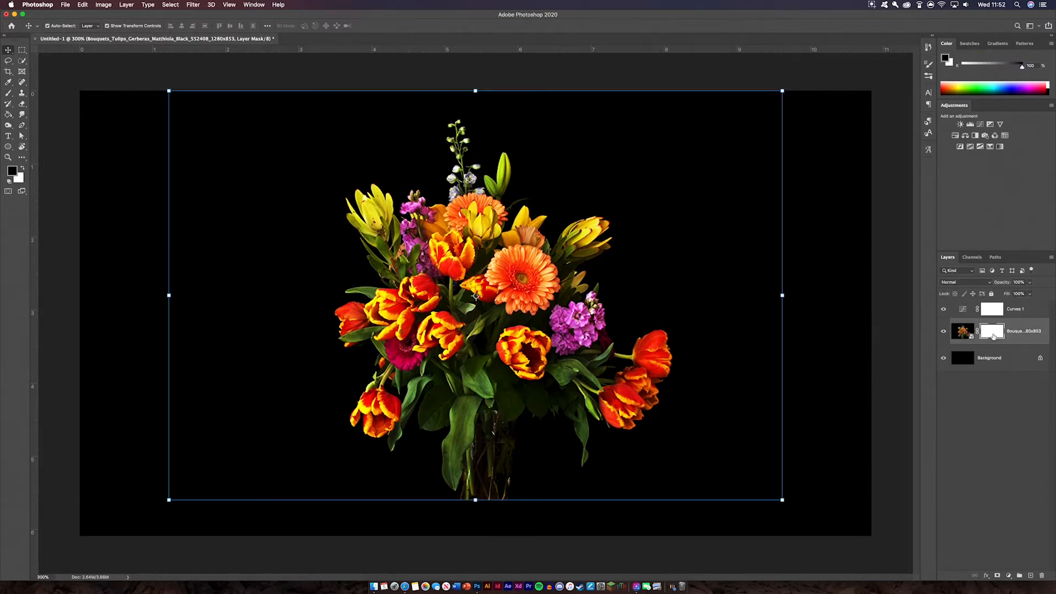
key("b")
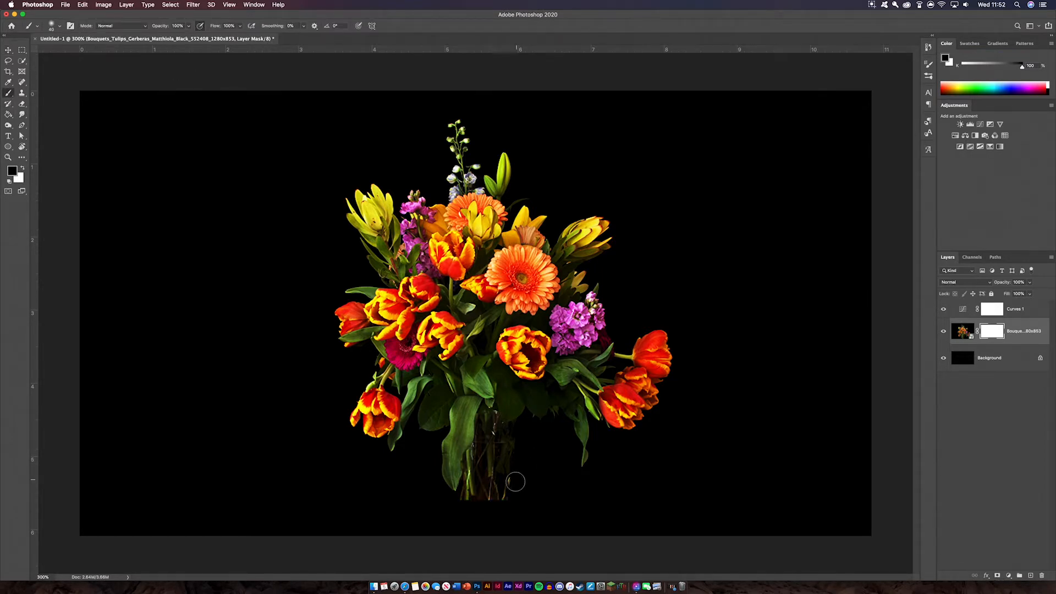
key("super+plus")
key("super+plus")
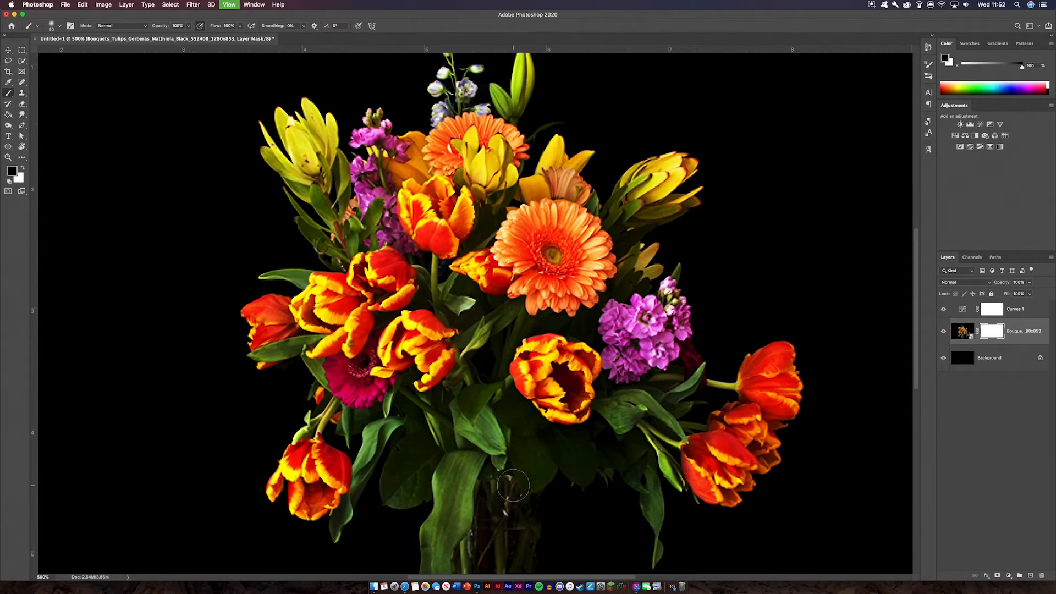
scroll(513, 486, "down", 5)
Paint black on the mask over the glass vase with a smaller brush, then deselect.
mouse_move(491, 360)
left_mouse_down()
mouse_move(510, 418)
mouse_move(485, 418)
mouse_move(511, 394)
mouse_move(515, 374)
mouse_move(497, 365)
mouse_move(511, 356)
mouse_move(504, 331)
mouse_move(473, 332)
mouse_move(449, 355)
mouse_move(438, 344)
mouse_move(421, 414)
mouse_move(464, 411)
mouse_move(454, 396)
mouse_move(461, 324)
mouse_move(451, 316)
mouse_move(443, 335)
mouse_move(510, 308)
mouse_move(464, 294)
left_mouse_up()
key("bracketleft")
key("bracketleft")
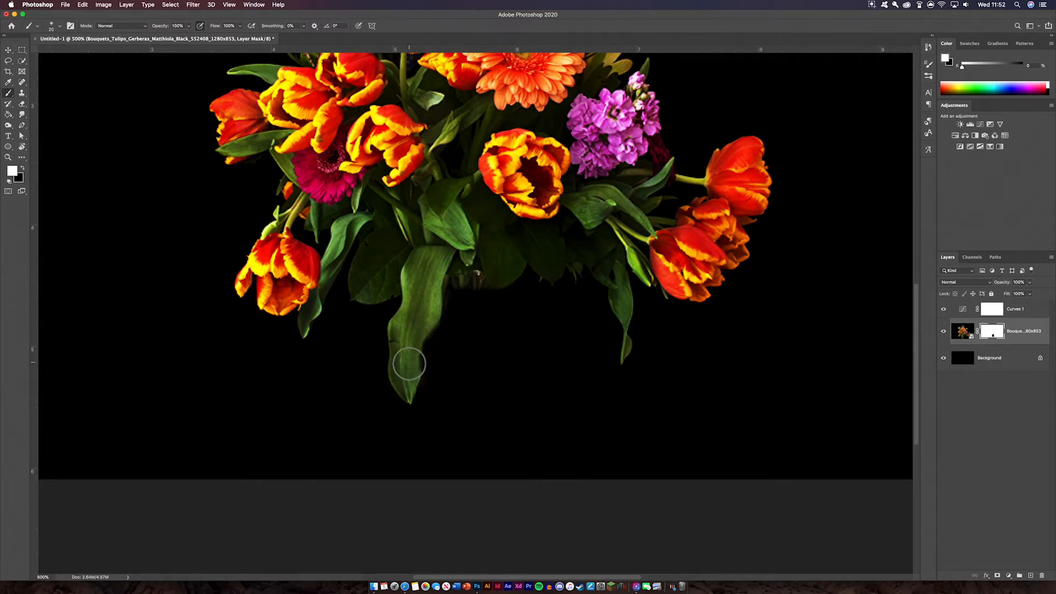
left_click(9, 50)
key("super+minus")
key("super+minus")
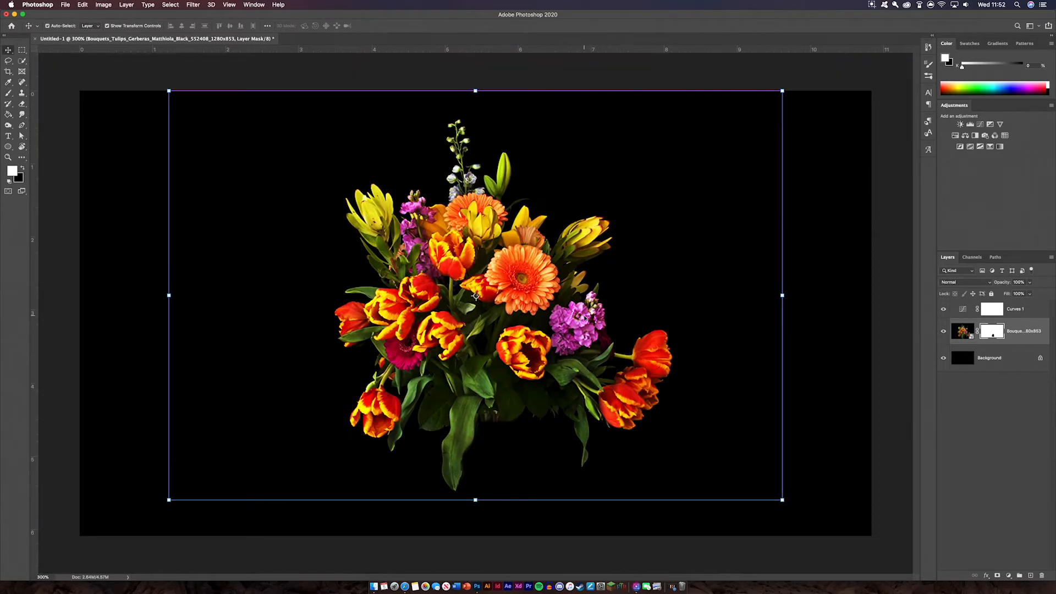
left_click(881, 224)
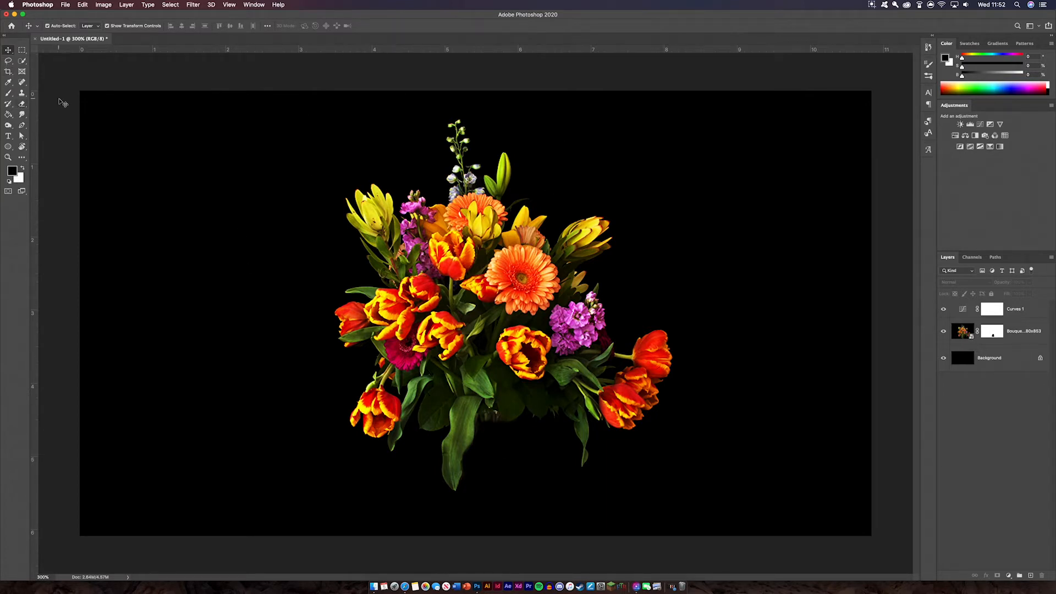
Pick the Rectangle Tool with a 10 px stroke width.
left_click(8, 146)
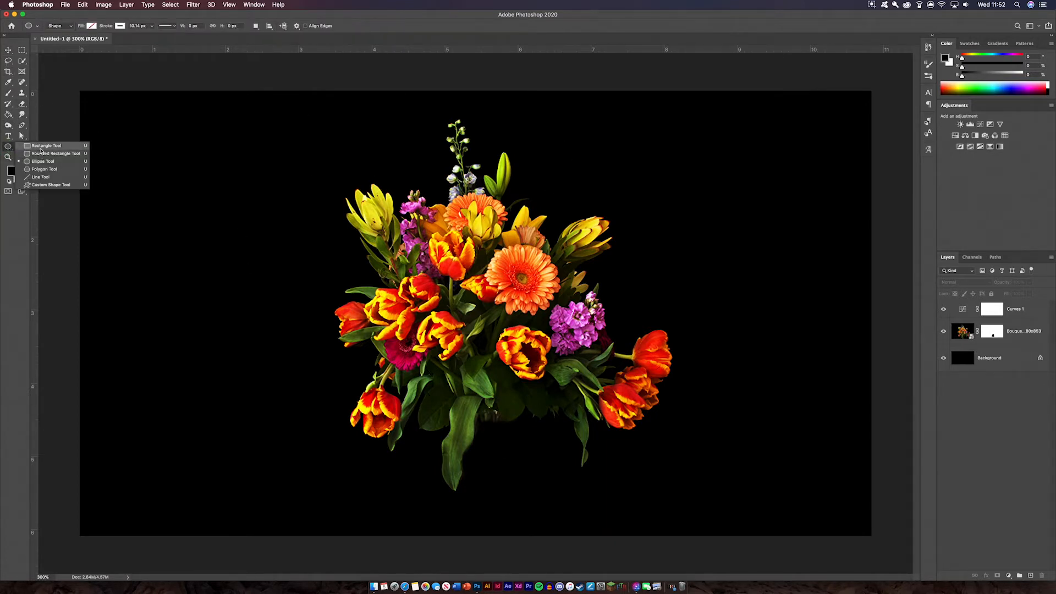
left_click(40, 149)
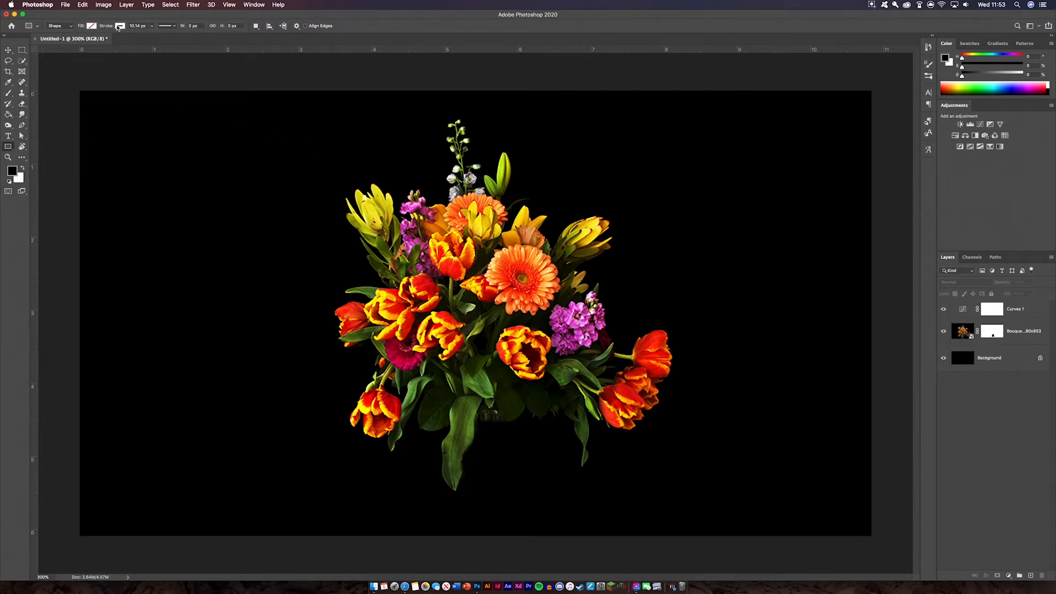
left_click(152, 26)
left_click(144, 25)
type("10")
key("Return")
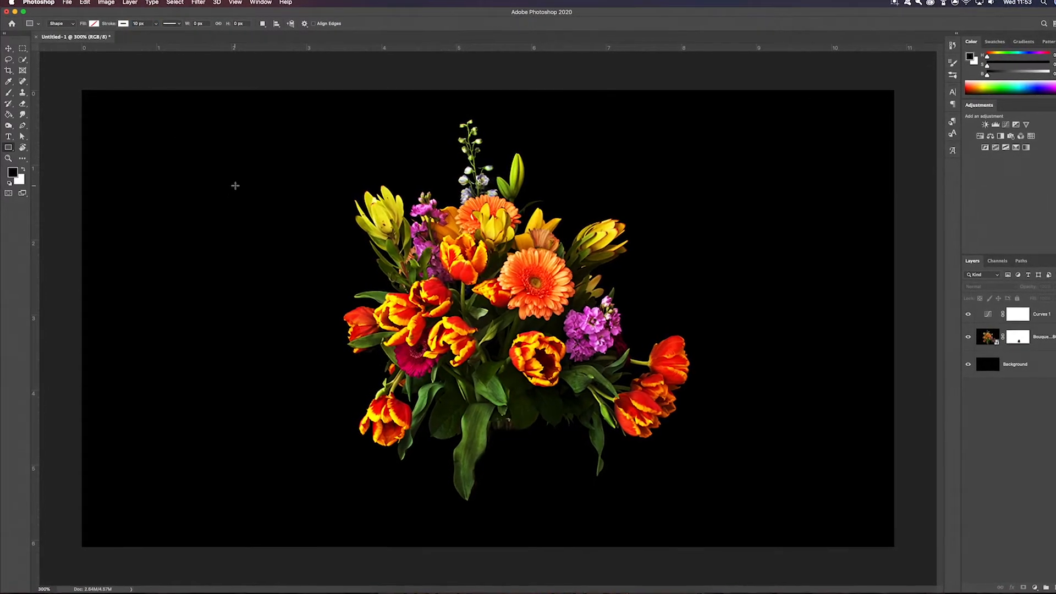
Draw a square outline over the bouquet, then shrink and centre it on the flowers.
mouse_move(321, 132)
left_mouse_down()
mouse_move(365, 229)
mouse_move(613, 484)
mouse_move(662, 464)
mouse_move(651, 471)
mouse_move(684, 483)
mouse_move(662, 469)
mouse_move(672, 488)
left_mouse_up()
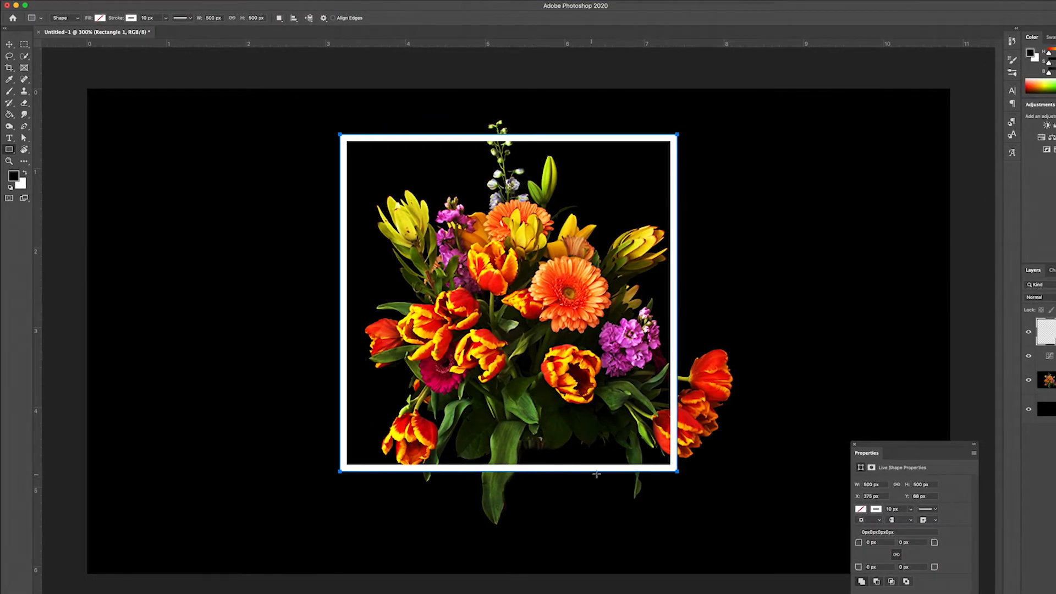
key("v")
left_click_drag(340, 136, 379, 174)
mouse_move(652, 181)
left_mouse_down()
mouse_move(642, 176)
mouse_move(642, 188)
left_mouse_up()
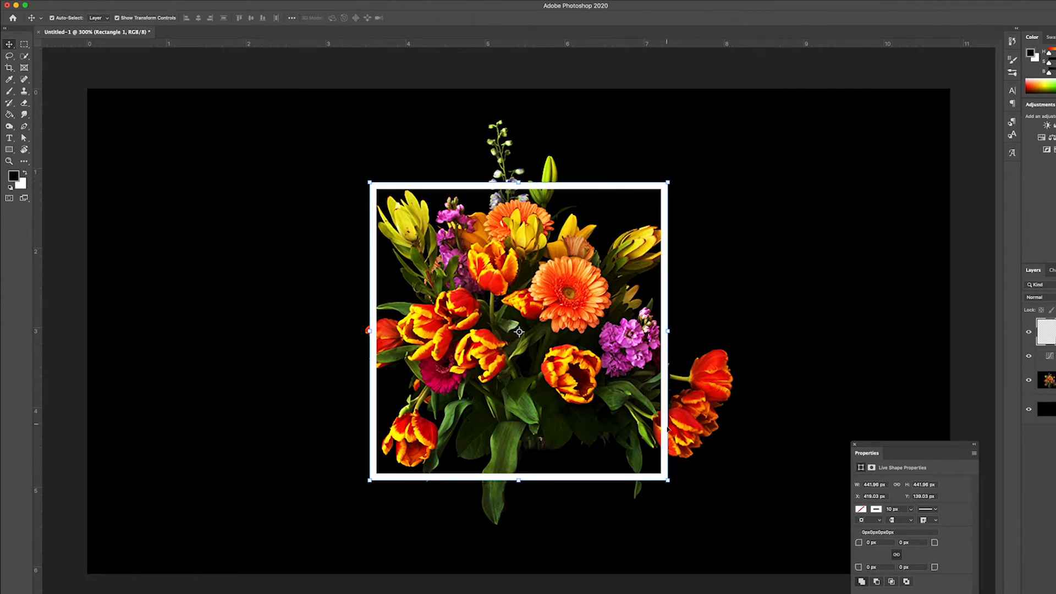
Close the shape properties, deselect the square, and bring up the Type tools.
left_click(855, 444)
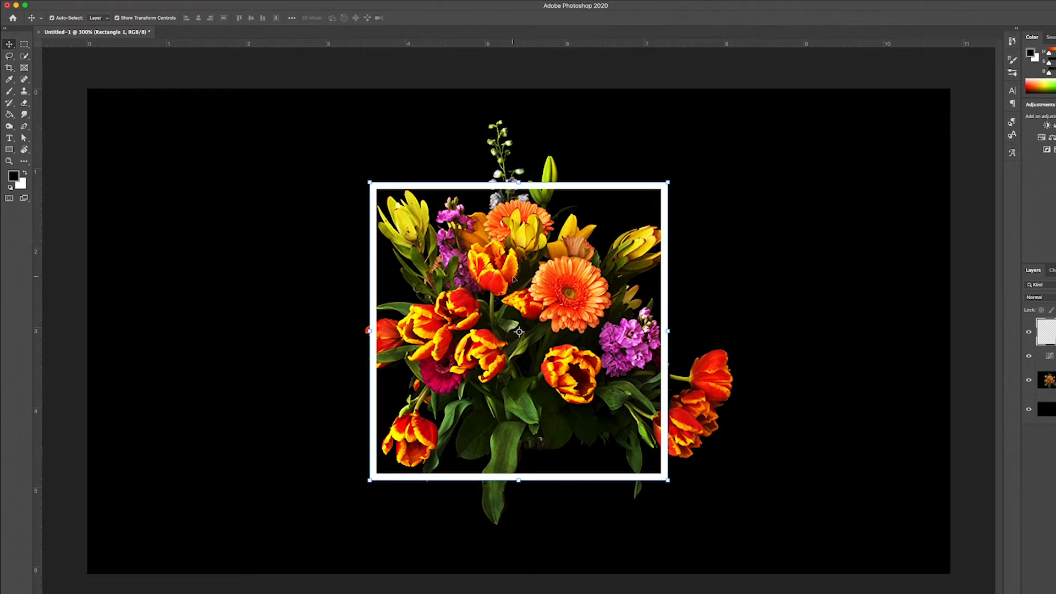
left_click(77, 186)
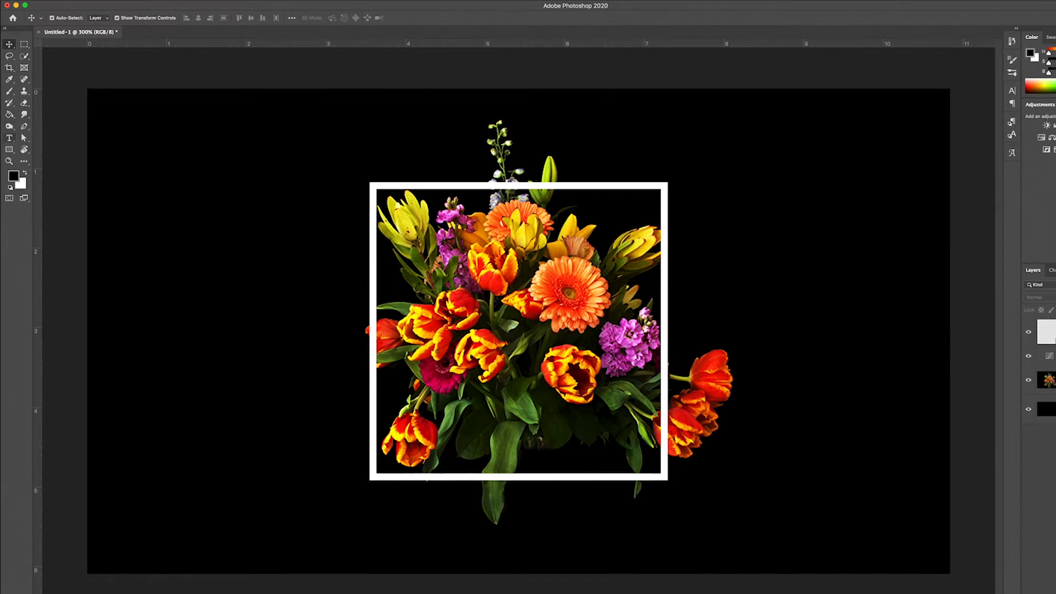
left_click(9, 138)
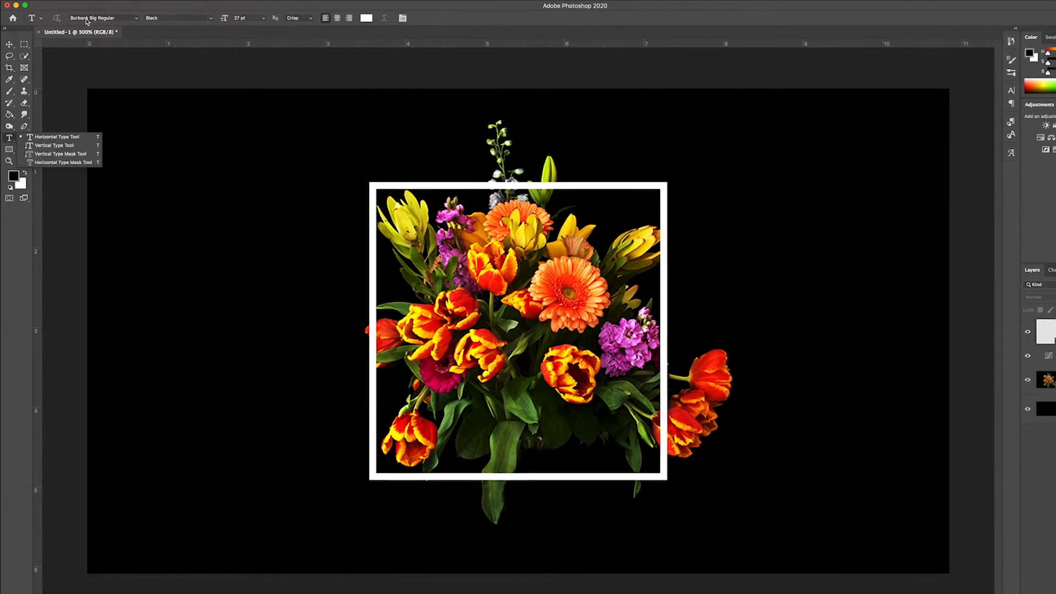
Type a white Helvetica Bold letter H near the canvas top-left.
left_click(122, 21)
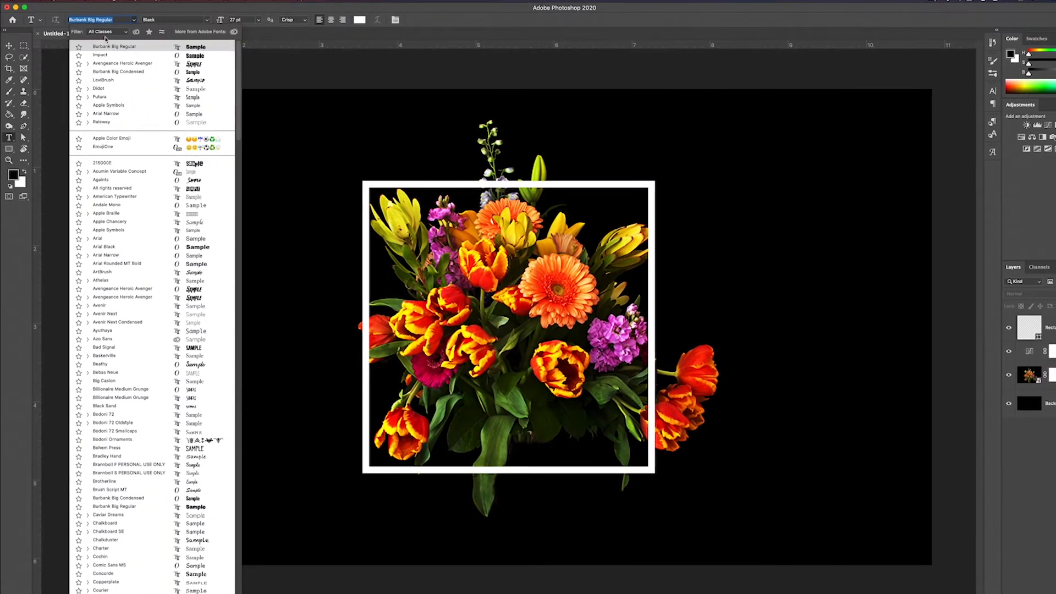
type("hel")
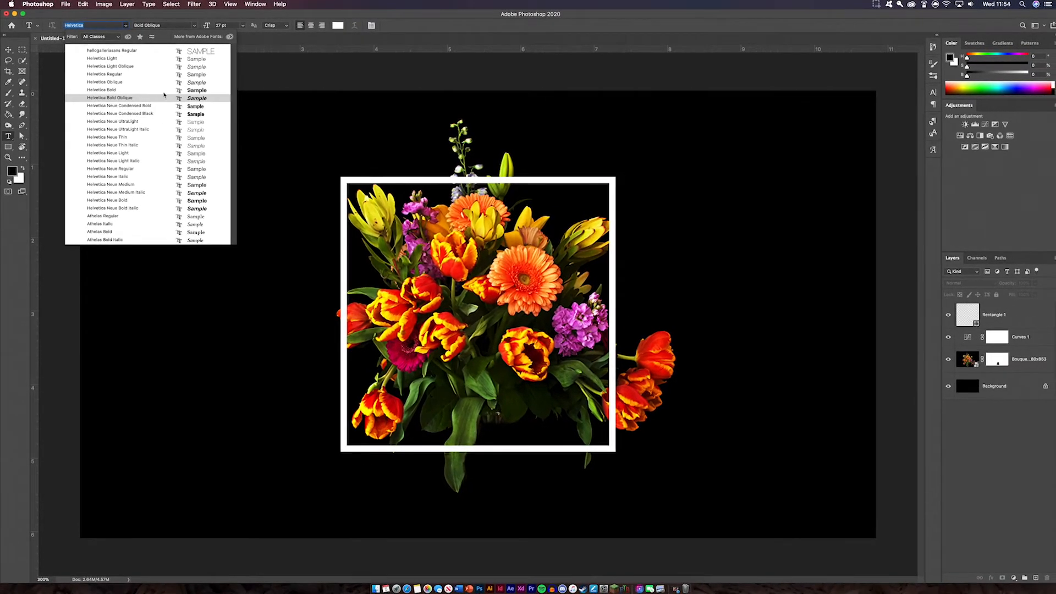
left_click(162, 90)
left_click(138, 191)
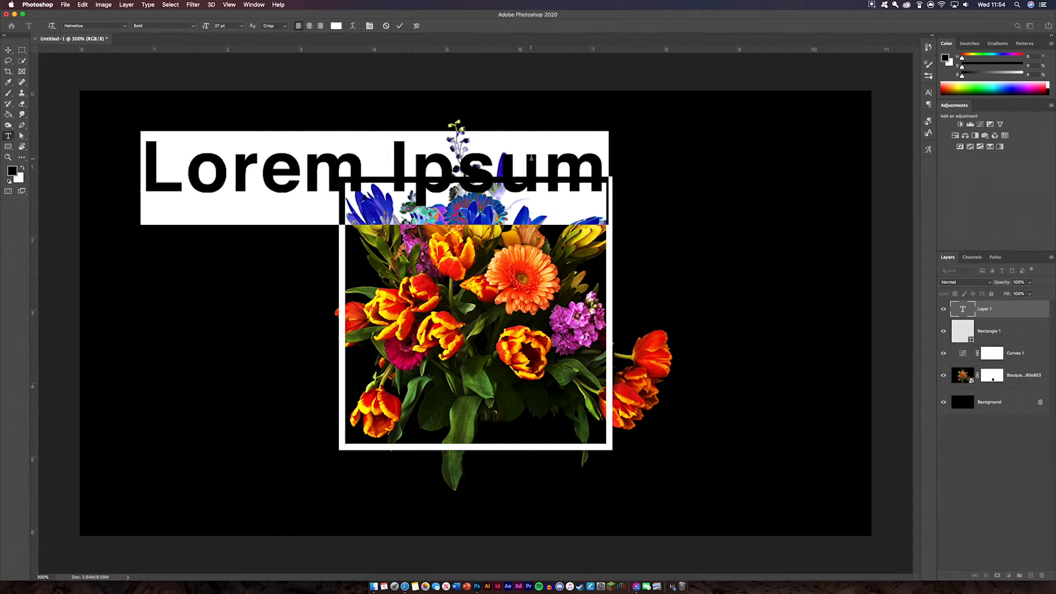
type("H")
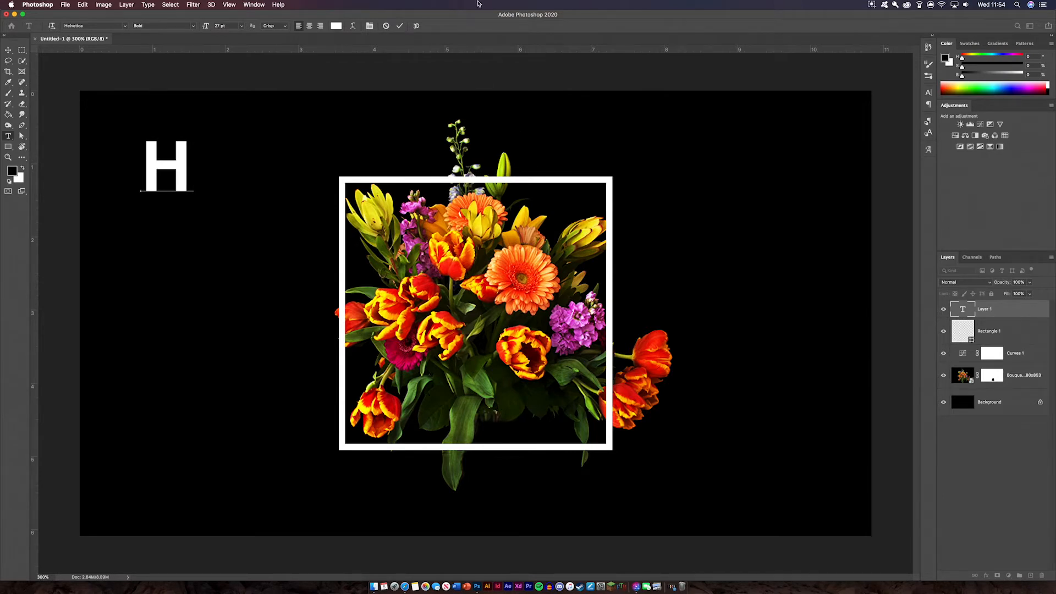
Commit the H and Alt-drag copies downward to start the letter column.
left_click(399, 26)
left_click(8, 49)
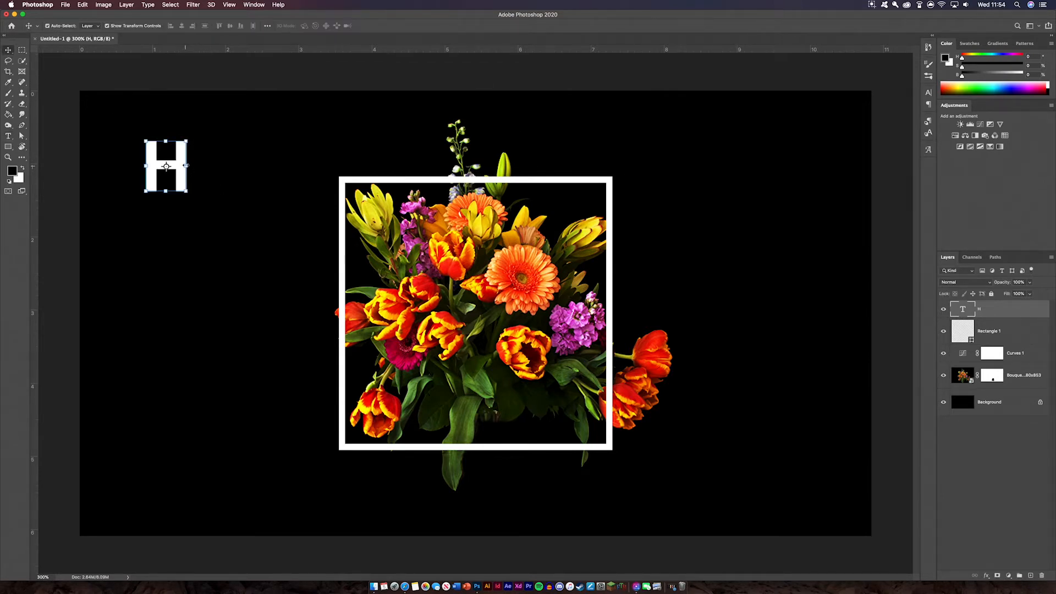
left_click_drag(179, 164, 180, 228)
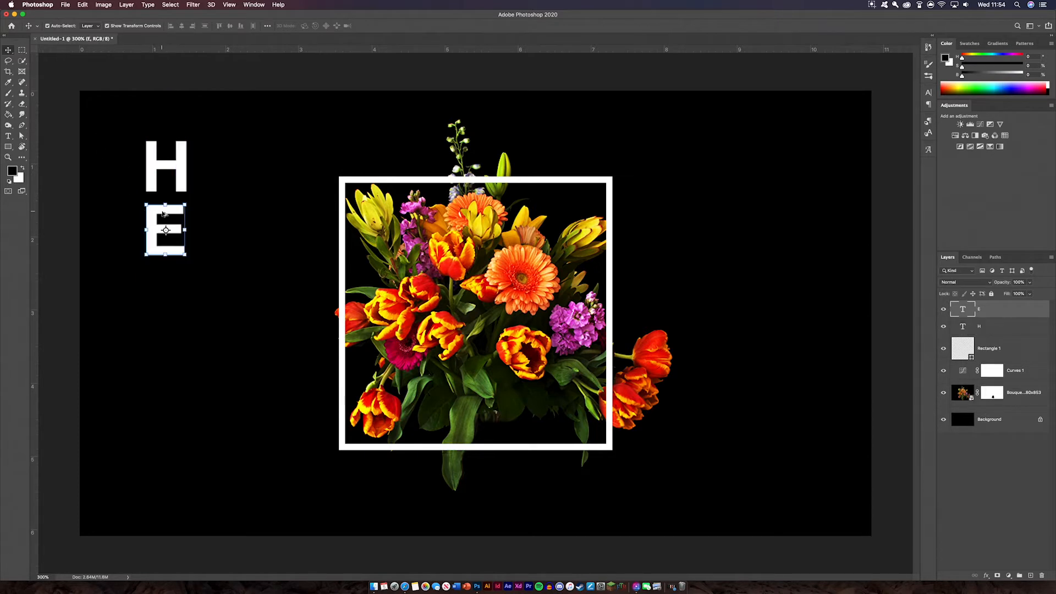
left_click_drag(163, 214, 179, 278)
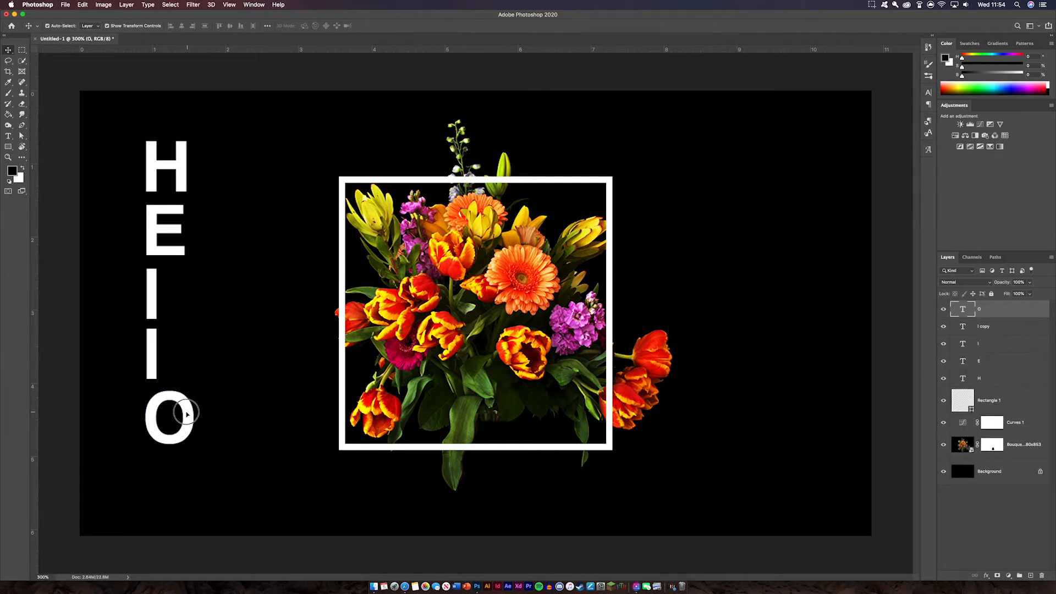
Line up the two I letters and the E in a straight vertical column.
left_click_drag(150, 363, 165, 363)
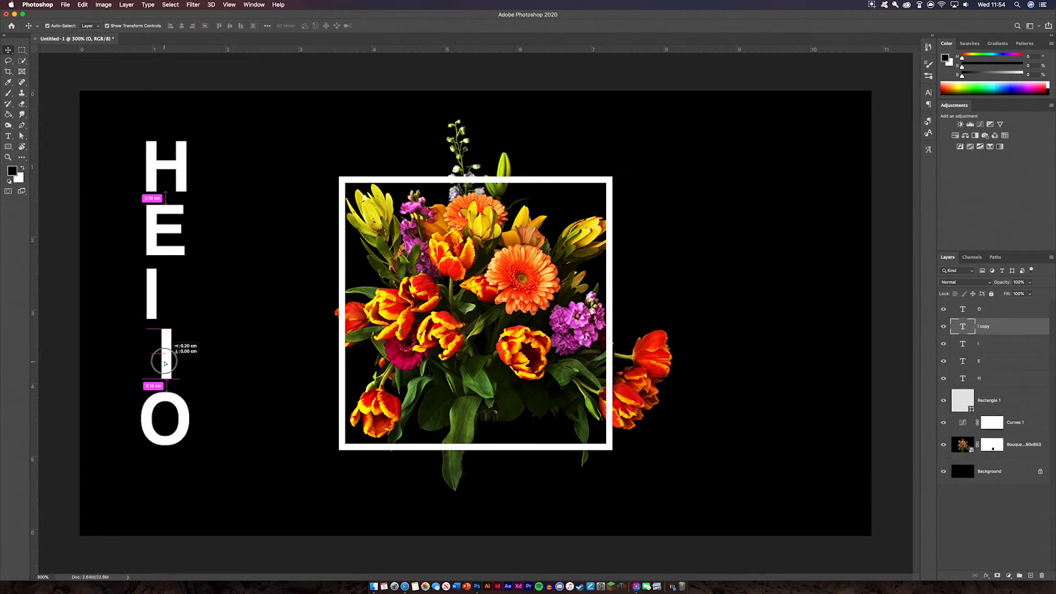
left_click_drag(153, 308, 164, 296)
left_click_drag(169, 236, 170, 232)
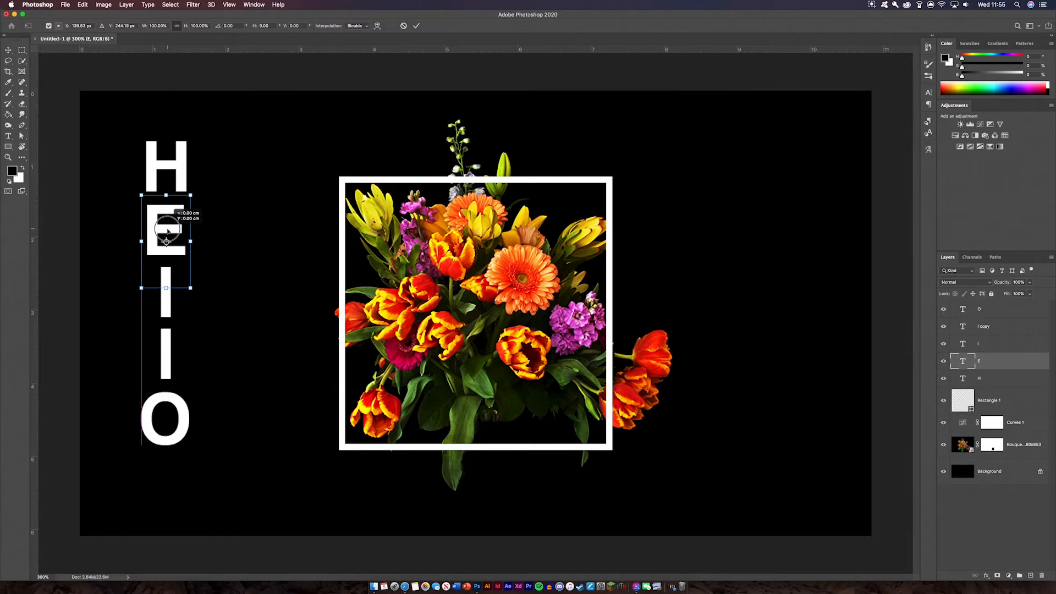
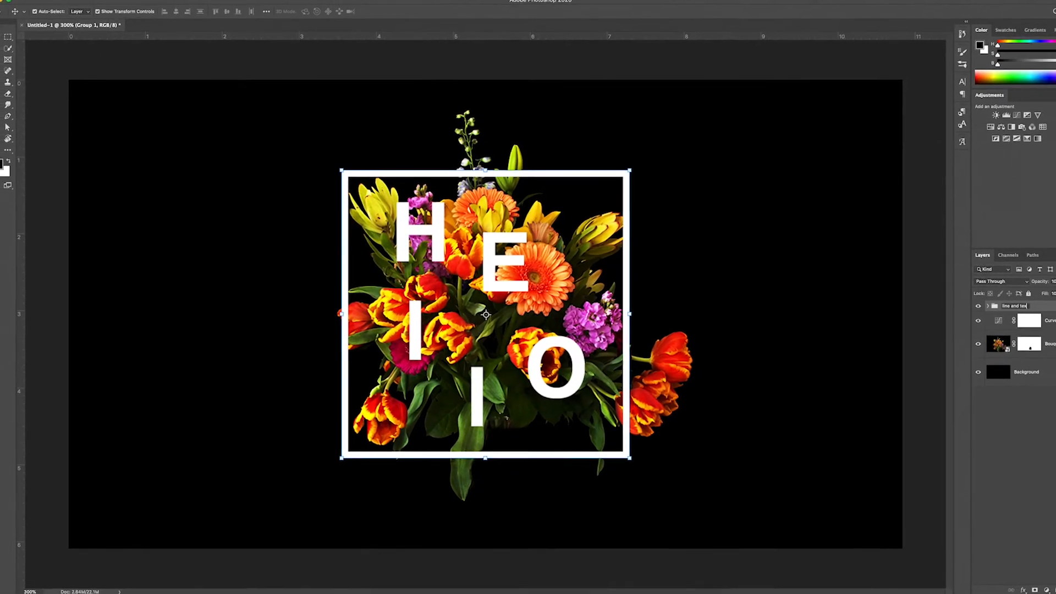
Finish renaming the frame-and-letters group to 'line and text'.
type("tex")
key("Return")
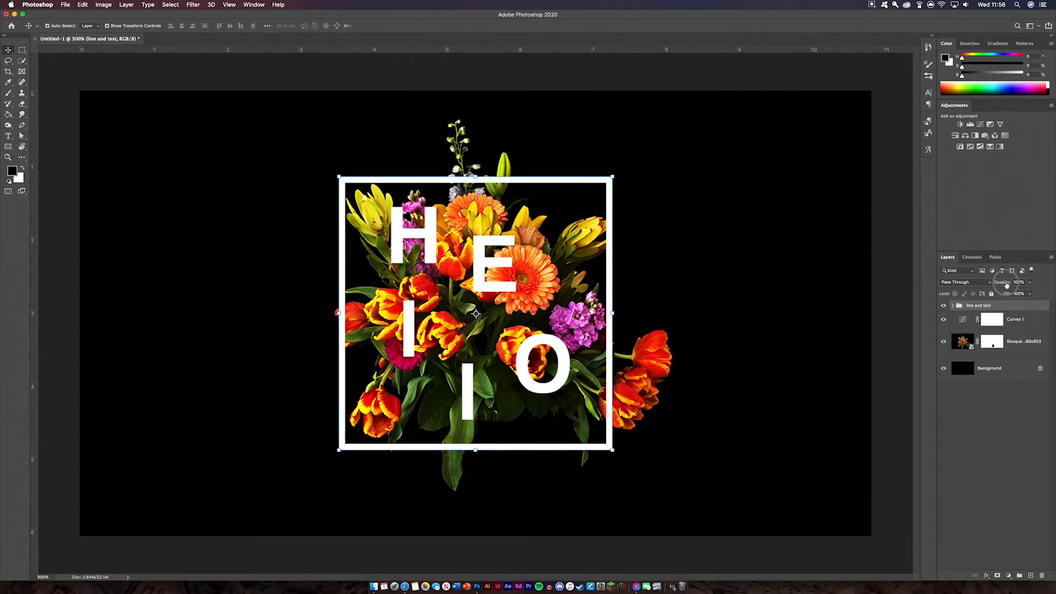
Set the 'line and text' group to 76% opacity and give it a layer mask.
left_click_drag(1012, 286, 996, 286)
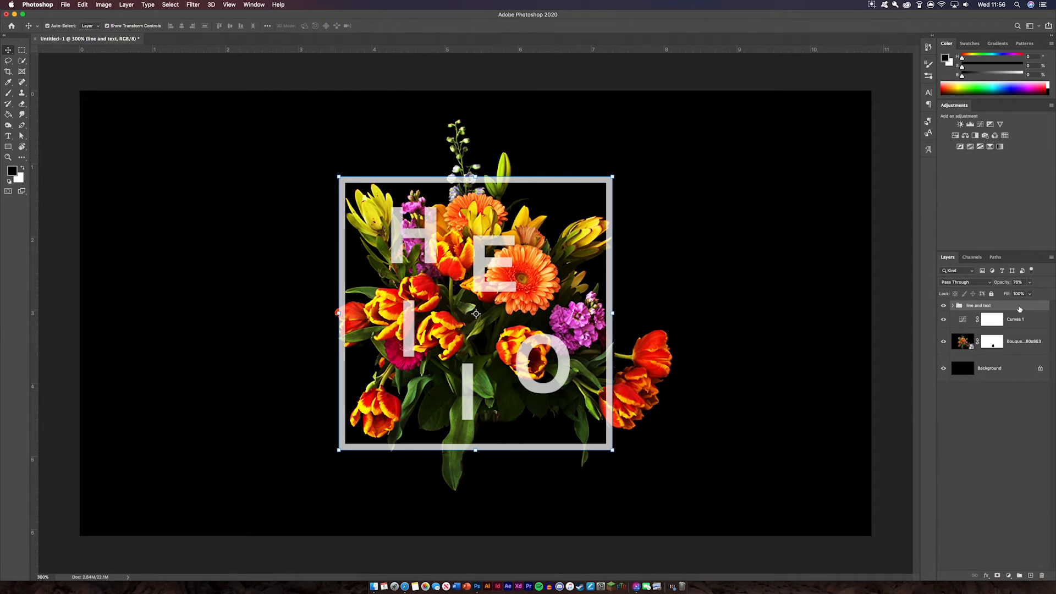
left_click(998, 576)
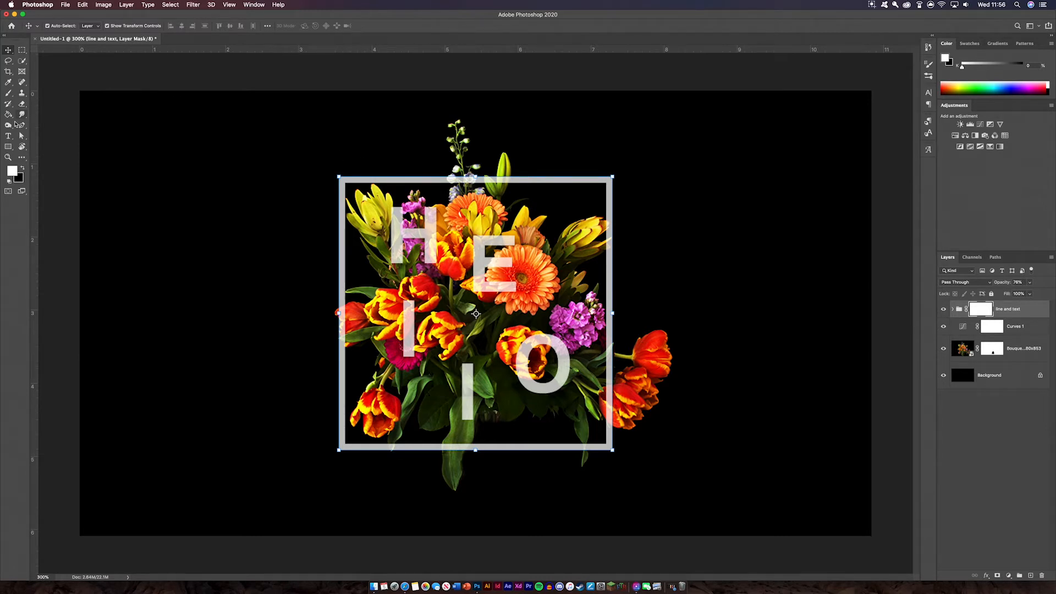
Set up a soft brush of about 70 px, slightly reduced, and zoom to 1200%.
left_click(8, 93)
left_click(53, 26)
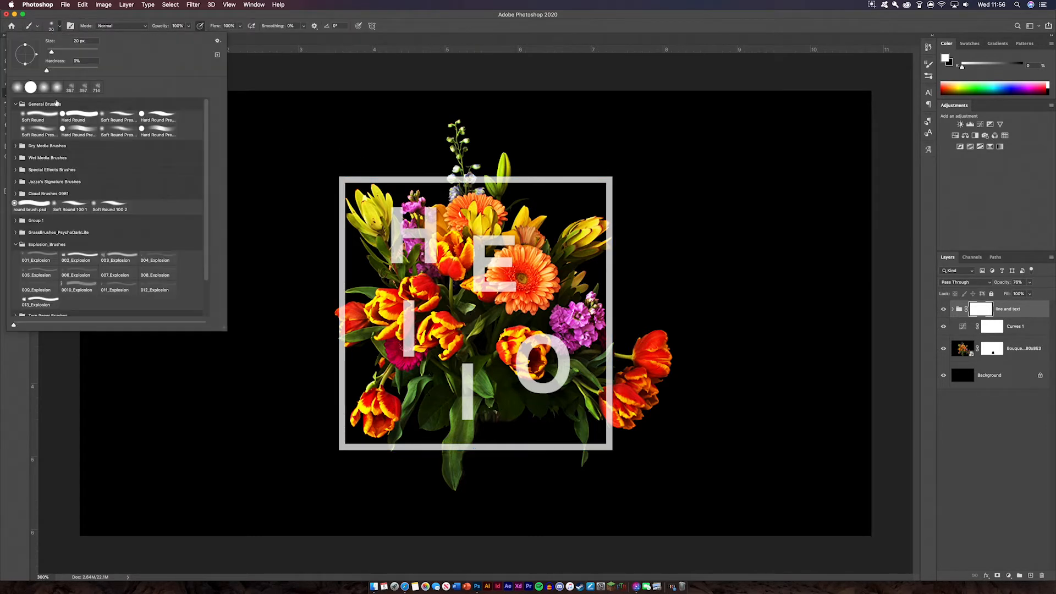
left_click_drag(62, 50, 65, 51)
left_click(61, 24)
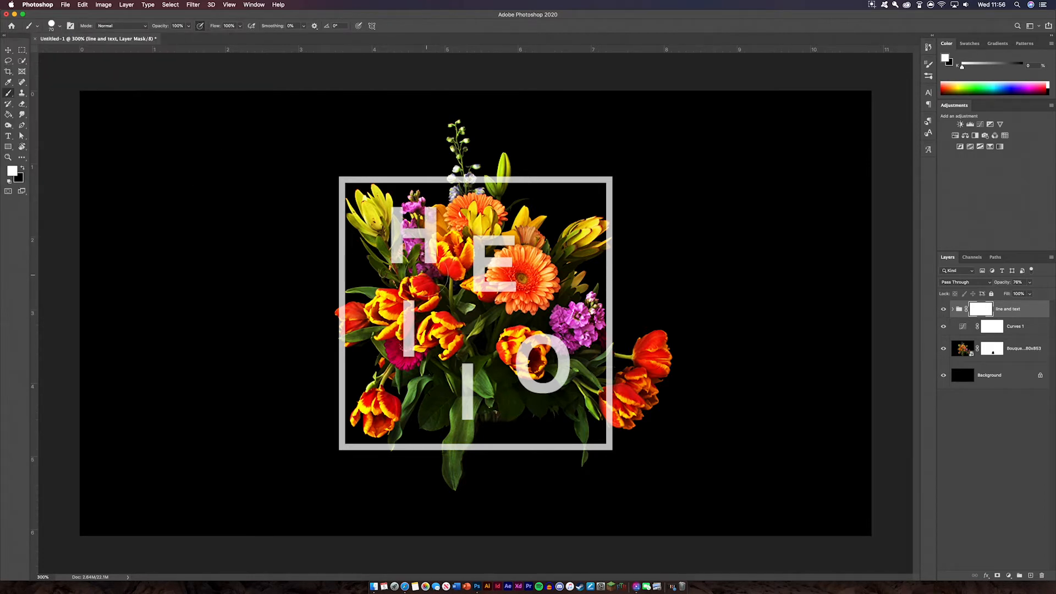
key("bracketleft")
key("bracketleft")
key("bracketleft")
key("bracketleft")
key("bracketleft")
key("bracketleft")
key("bracketleft")
key("super+equal")
key("super+equal")
key("super+equal")
key("super+equal")
key("super+equal")
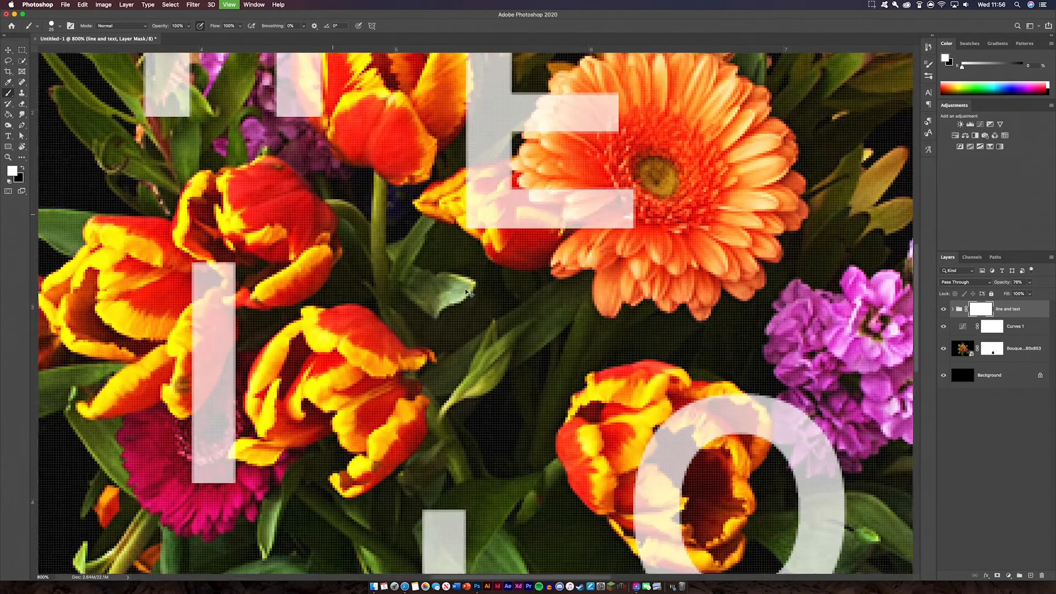
key("super+equal")
Paint black on the mask over the H's right stem around the orange tulip.
left_click_drag(430, 250, 611, 469)
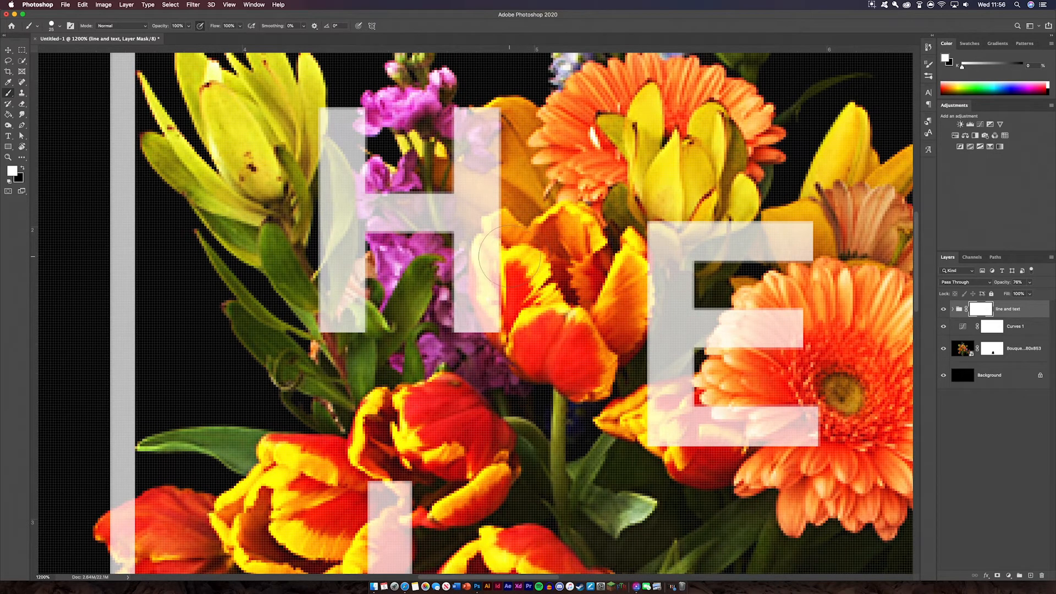
left_click(21, 170)
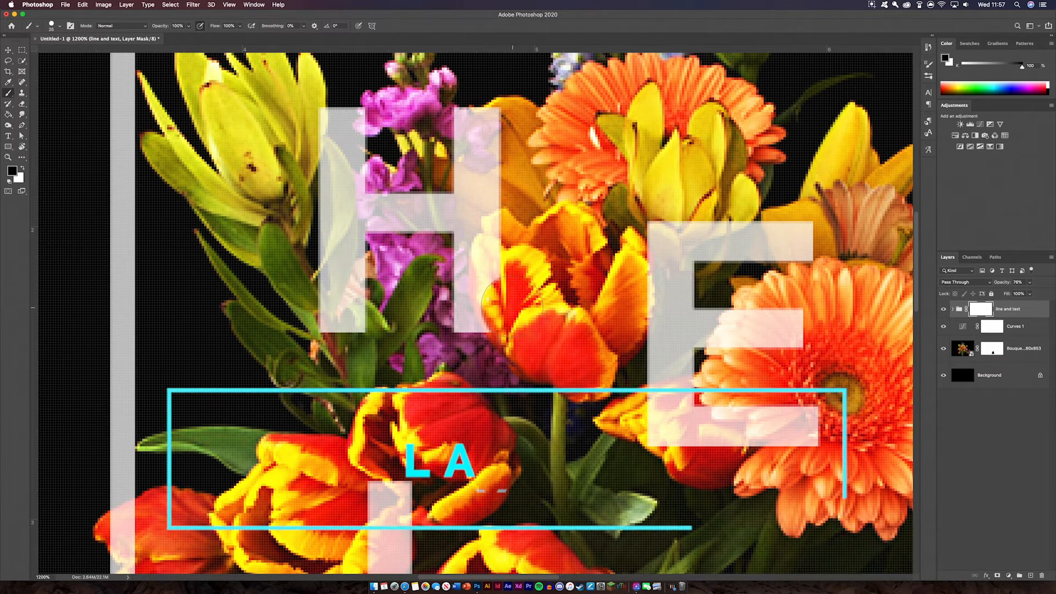
mouse_move(506, 269)
left_mouse_down()
mouse_move(505, 259)
mouse_move(509, 289)
left_mouse_up()
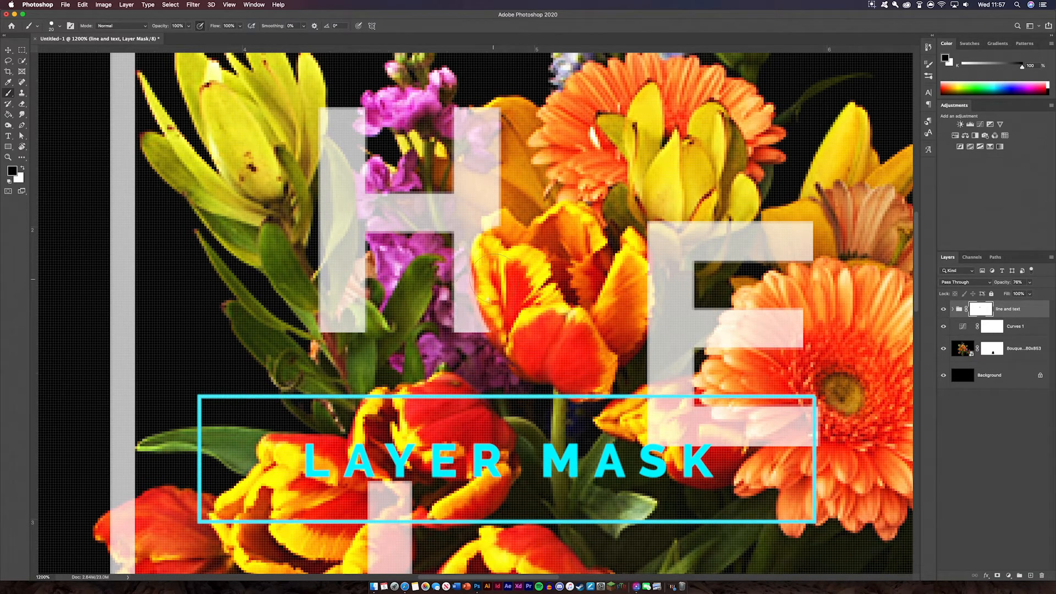
key("bracketleft")
key("bracketleft")
key("bracketleft")
key("bracketleft")
key("bracketleft")
key("bracketleft")
key("bracketleft")
key("bracketleft")
left_click_drag(497, 226, 504, 218)
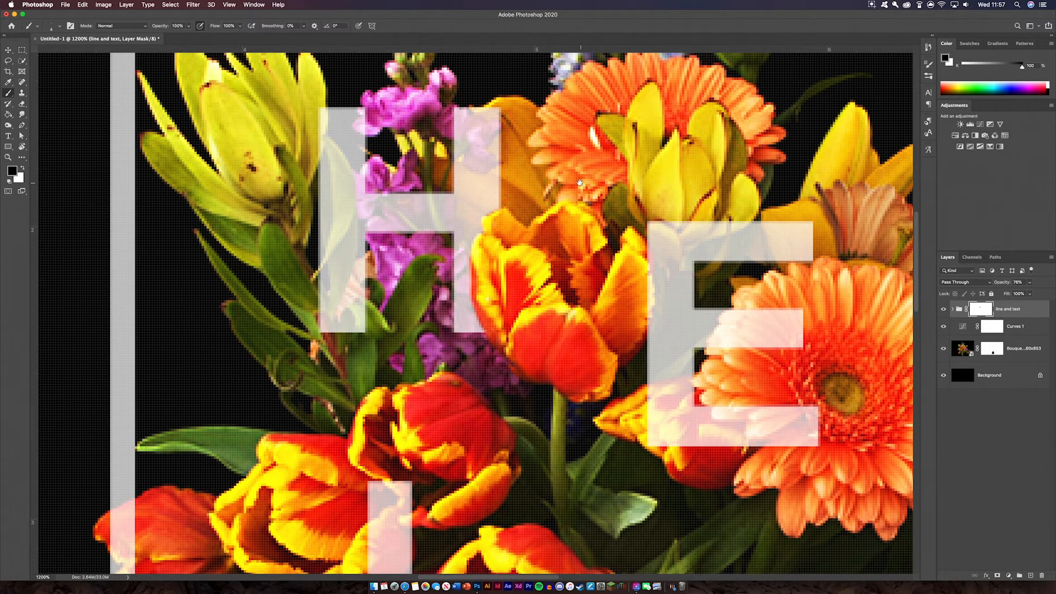
Temporarily lower the group opacity to about 66% to see flowers behind letters.
left_click_drag(580, 182, 590, 222)
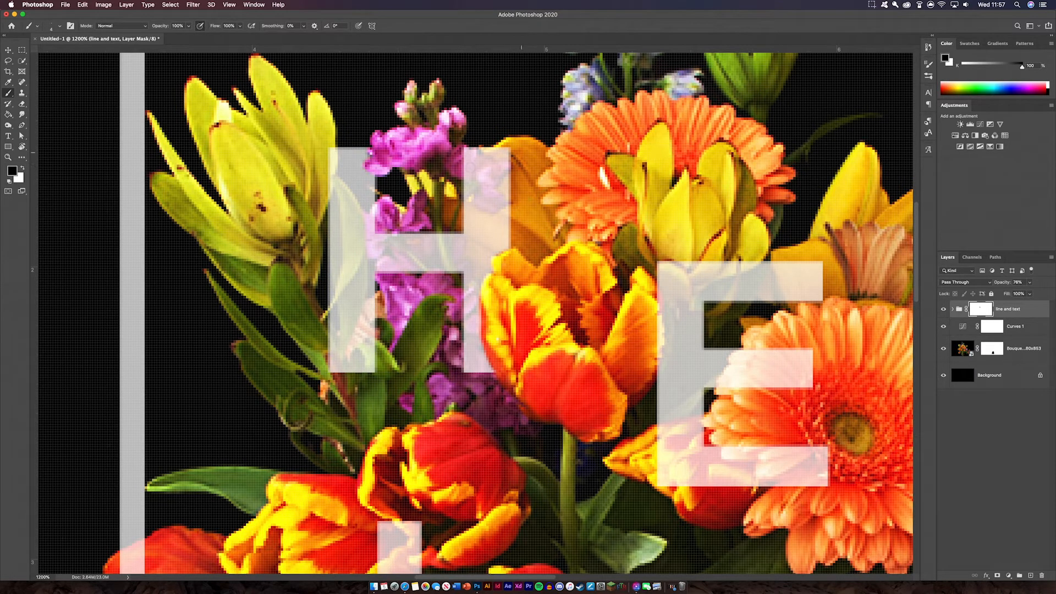
scroll(475, 313, "down", 3)
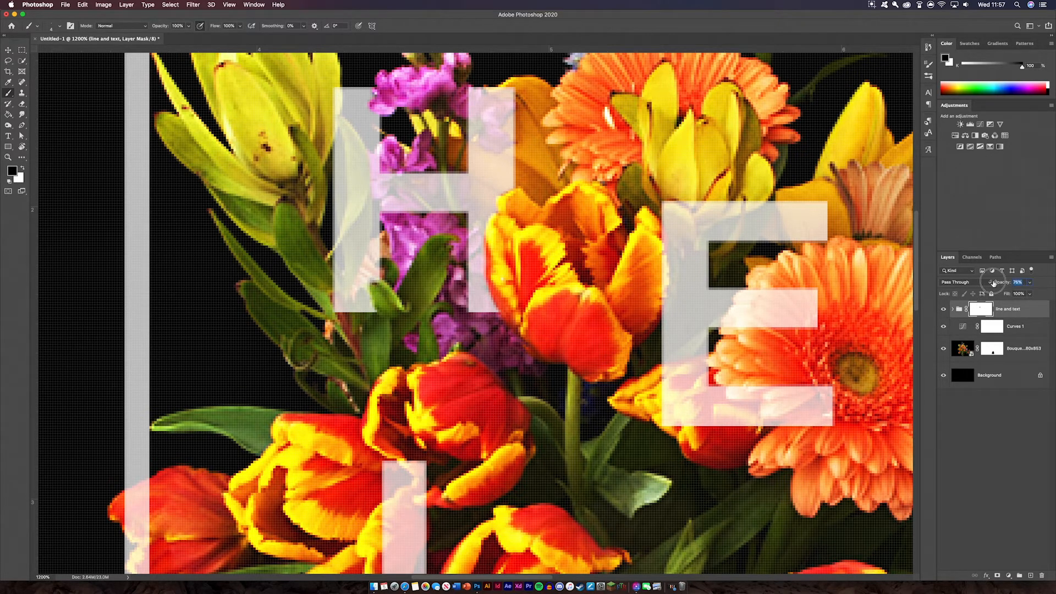
left_click_drag(1004, 282, 991, 283)
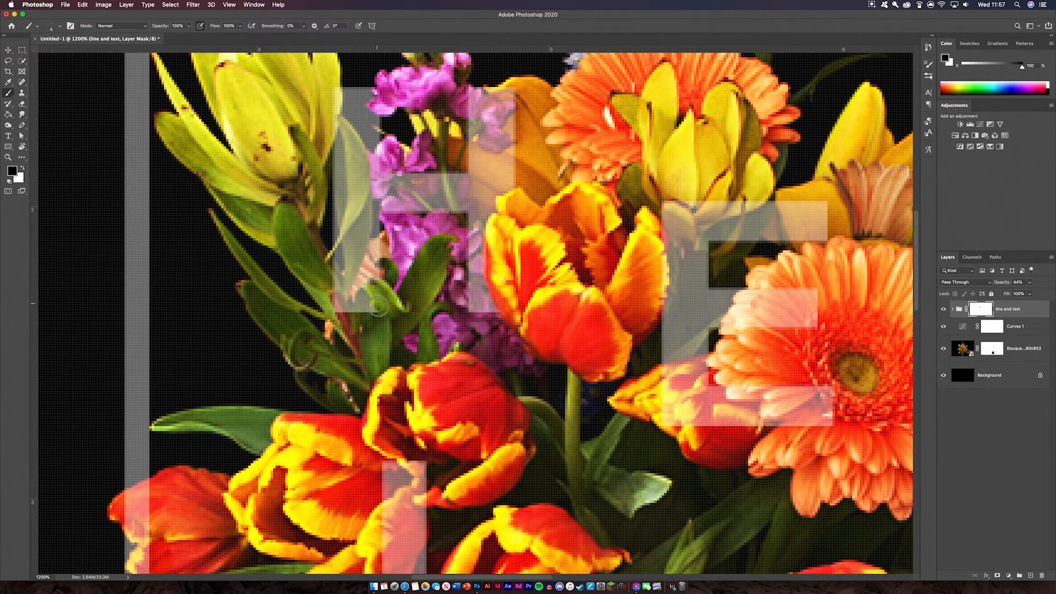
left_click_drag(999, 283, 1008, 284)
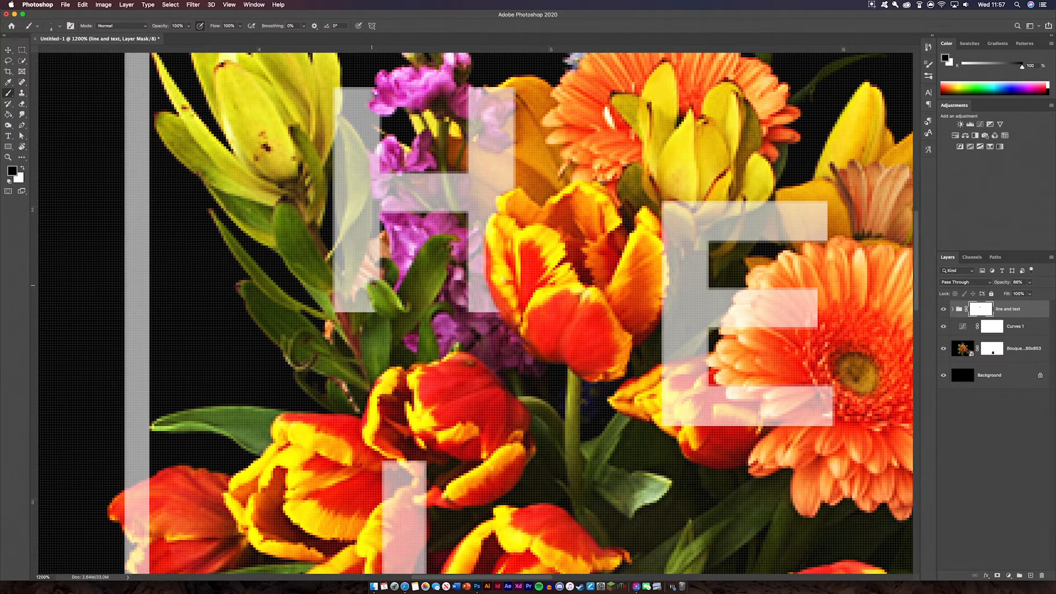
Mask the E's middle and bottom bar ends behind the gerbera, then restore 100% opacity.
scroll(518, 235, "right", 10)
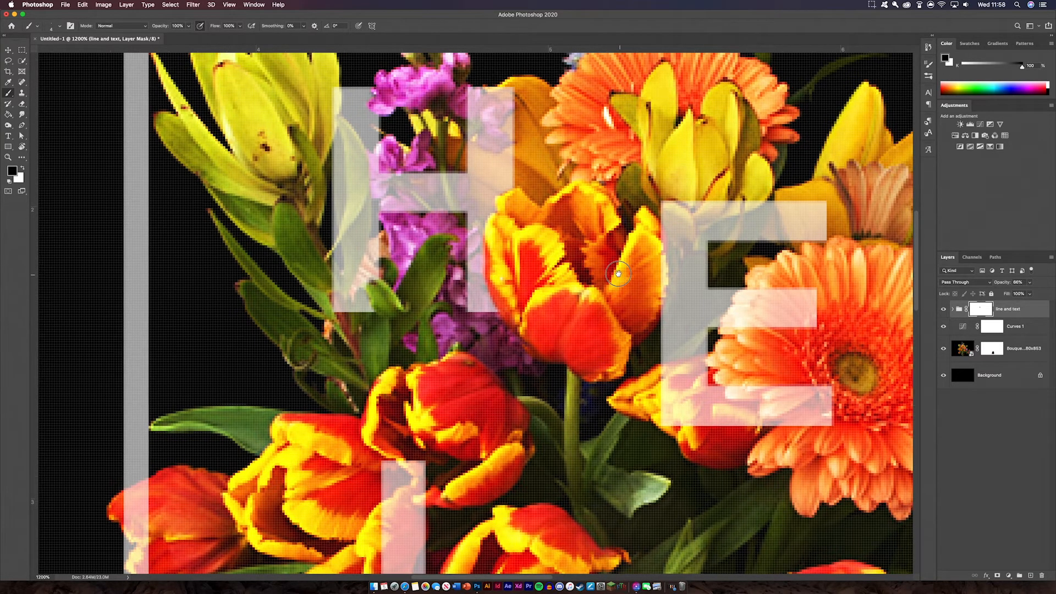
scroll(518, 235, "down", 3)
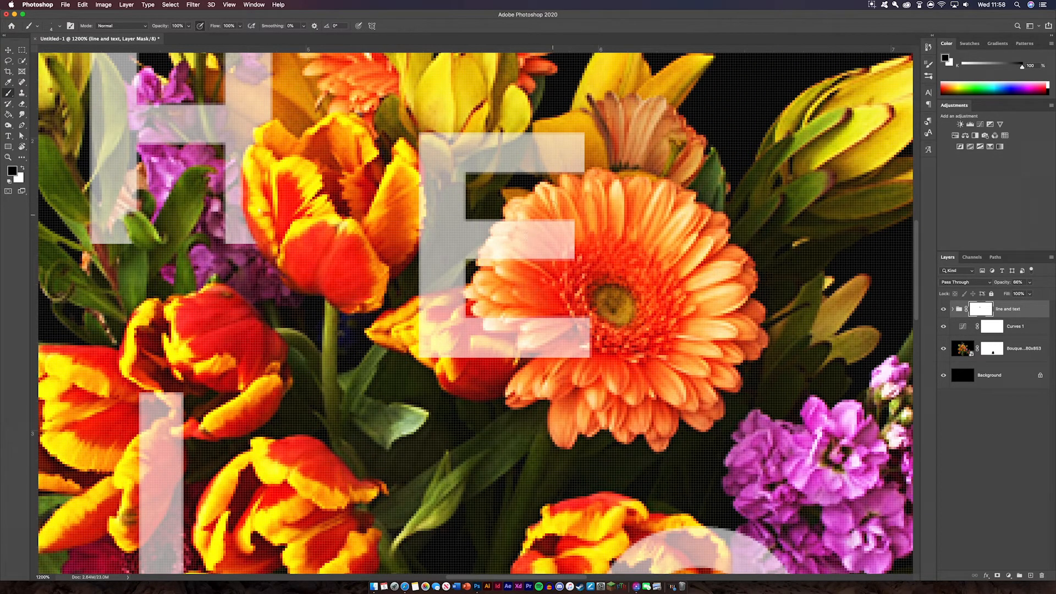
mouse_move(569, 224)
left_mouse_down()
mouse_move(571, 260)
mouse_move(556, 261)
mouse_move(561, 232)
mouse_move(567, 261)
mouse_move(554, 234)
mouse_move(541, 244)
mouse_move(530, 226)
mouse_move(552, 255)
mouse_move(537, 247)
mouse_move(554, 229)
mouse_move(541, 224)
mouse_move(506, 229)
mouse_move(490, 260)
mouse_move(530, 253)
mouse_move(528, 239)
mouse_move(500, 256)
left_mouse_up()
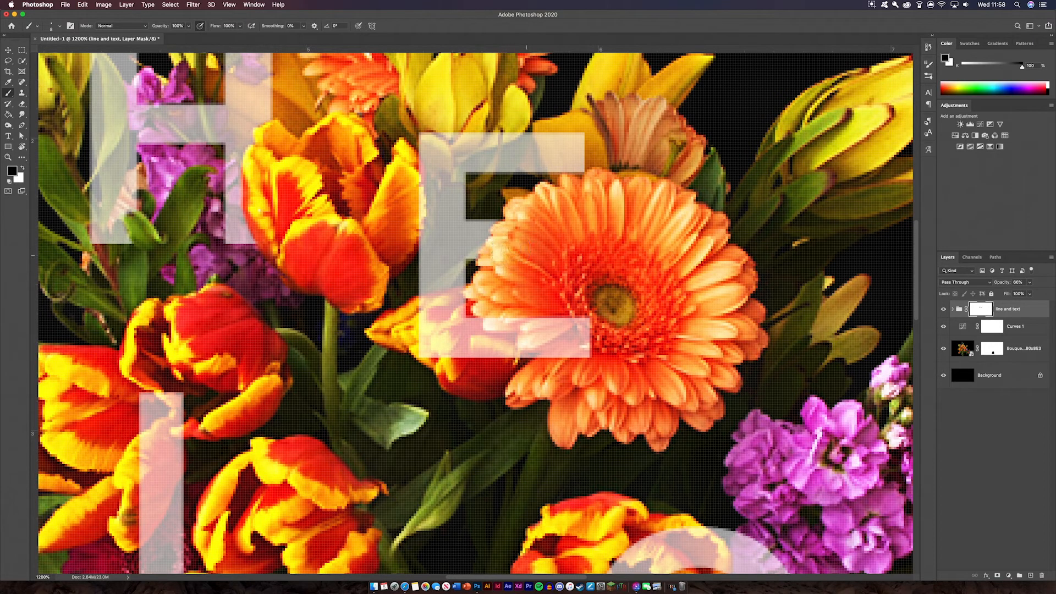
mouse_move(588, 344)
left_mouse_down()
mouse_move(557, 353)
mouse_move(589, 356)
mouse_move(580, 331)
mouse_move(581, 347)
mouse_move(589, 331)
mouse_move(563, 344)
mouse_move(538, 320)
mouse_move(491, 320)
mouse_move(547, 339)
left_mouse_up()
key("bracketleft")
key("bracketleft")
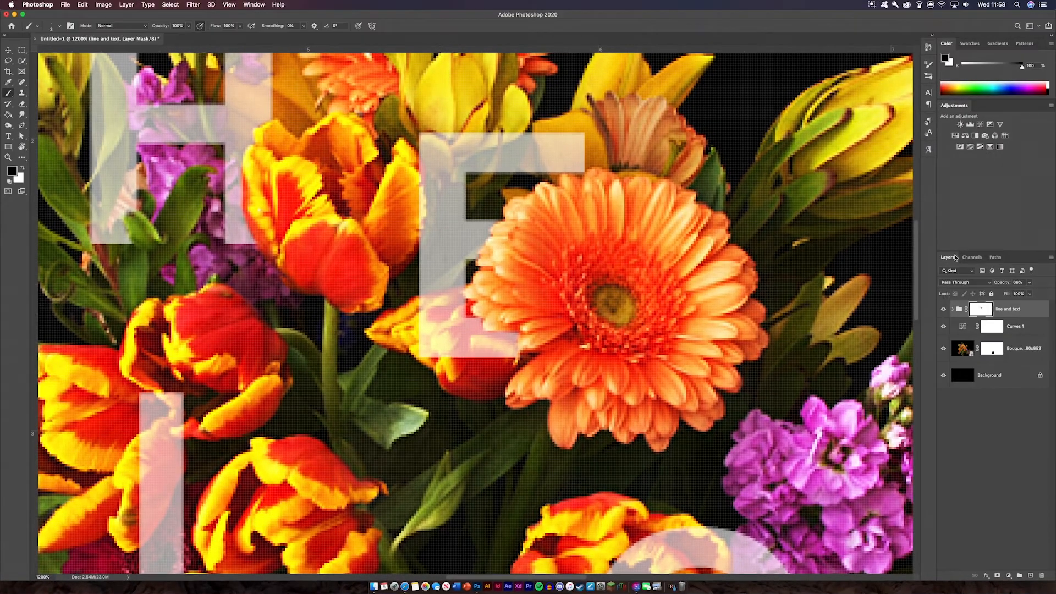
left_click_drag(1004, 286, 1054, 278)
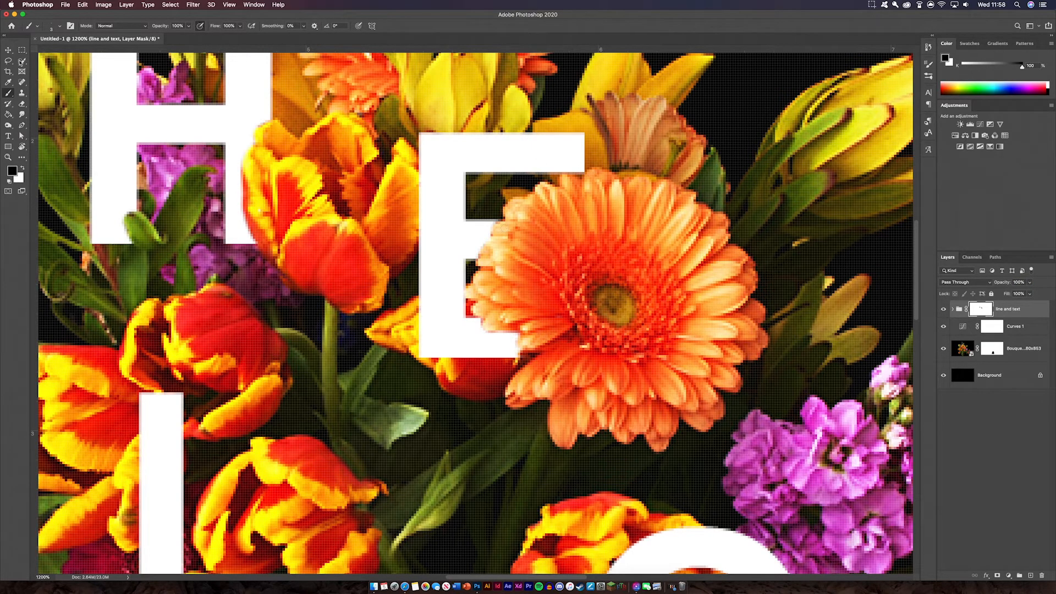
Paint white to restore part of the E and set group opacity to 74%.
left_click(21, 171)
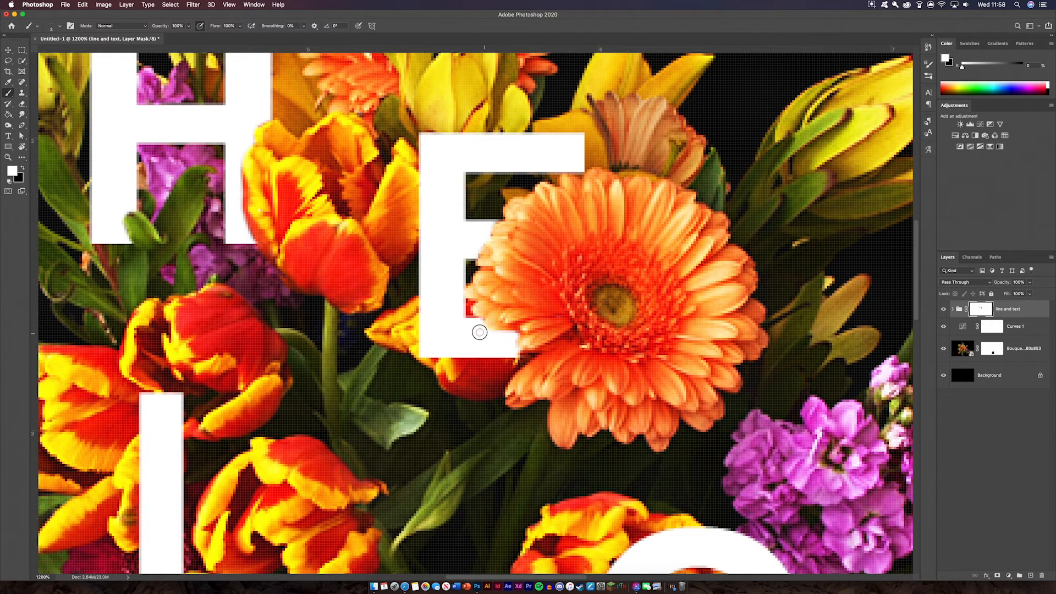
mouse_move(480, 333)
left_mouse_down()
mouse_move(525, 351)
mouse_move(519, 365)
left_mouse_up()
left_click_drag(1005, 282, 991, 283)
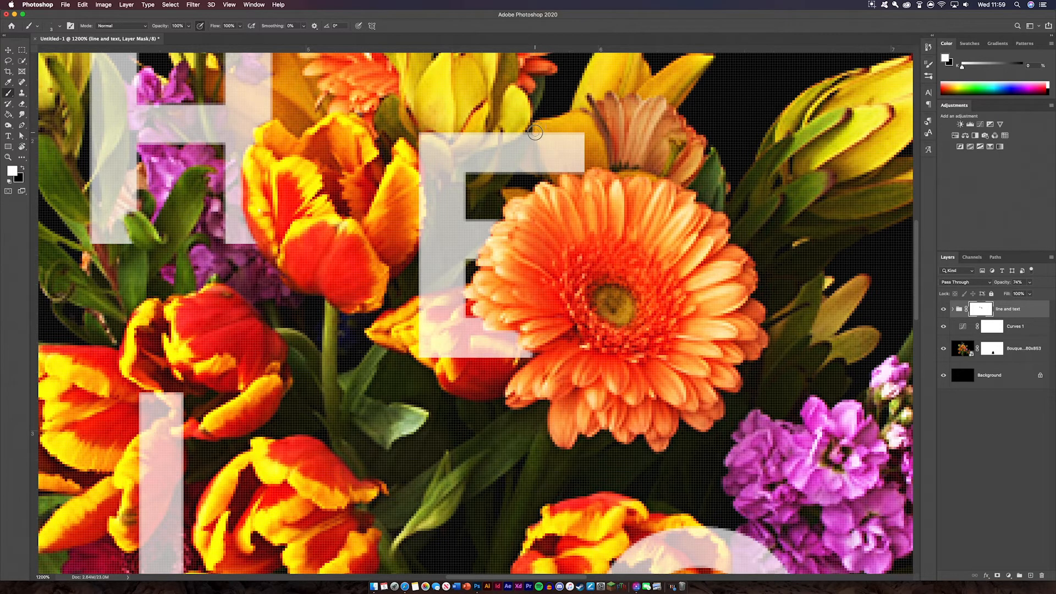
Mask the E's top bar where the orange and yellow petals cross it.
left_click(21, 170)
mouse_move(537, 132)
left_mouse_down()
mouse_move(554, 170)
mouse_move(575, 172)
left_mouse_up()
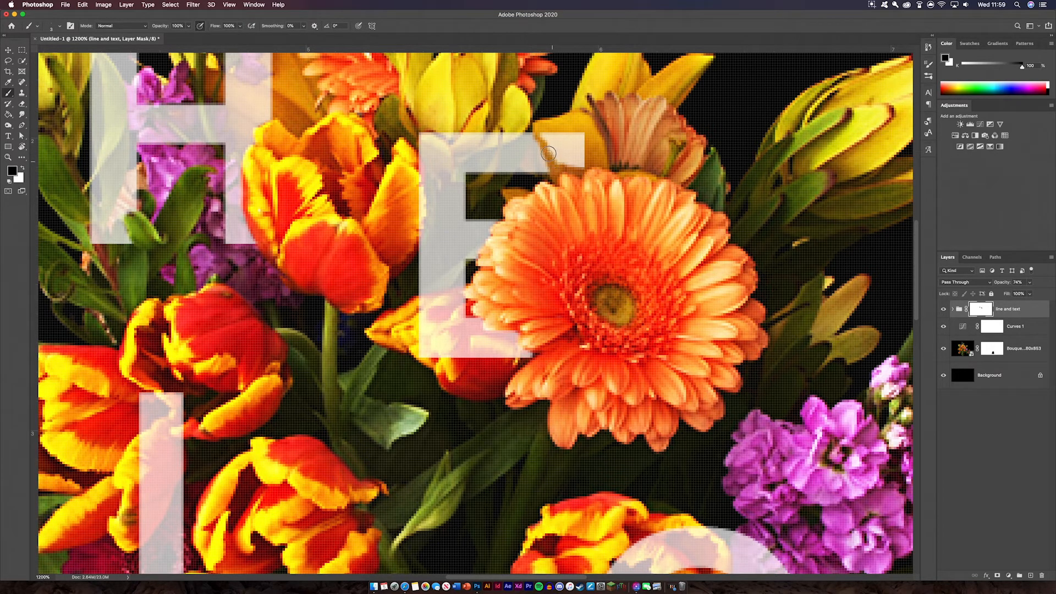
mouse_move(540, 136)
left_mouse_down()
mouse_move(564, 157)
mouse_move(550, 140)
mouse_move(571, 142)
left_mouse_up()
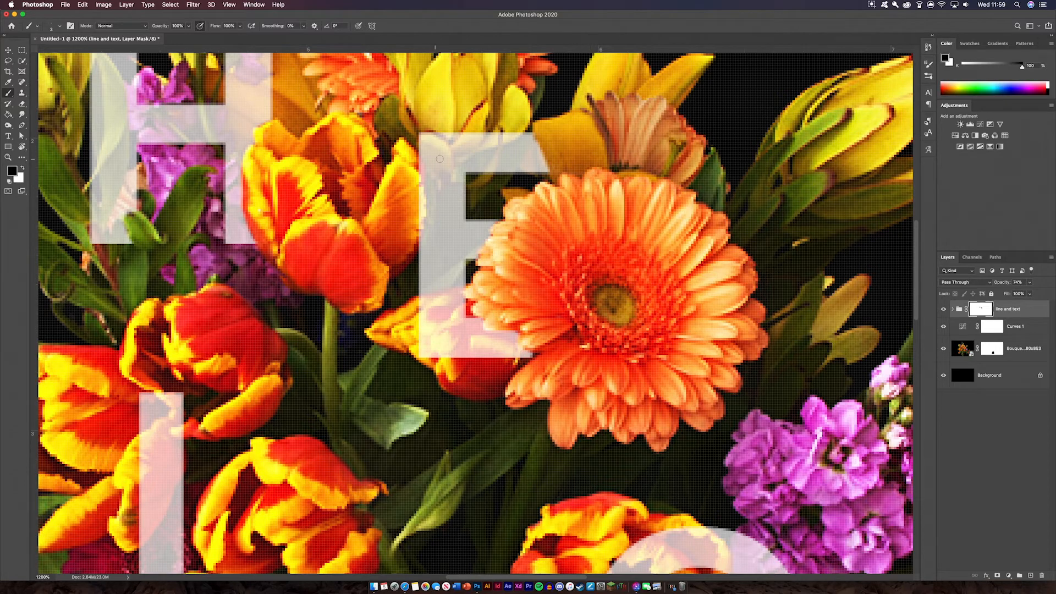
left_click_drag(608, 302, 612, 240)
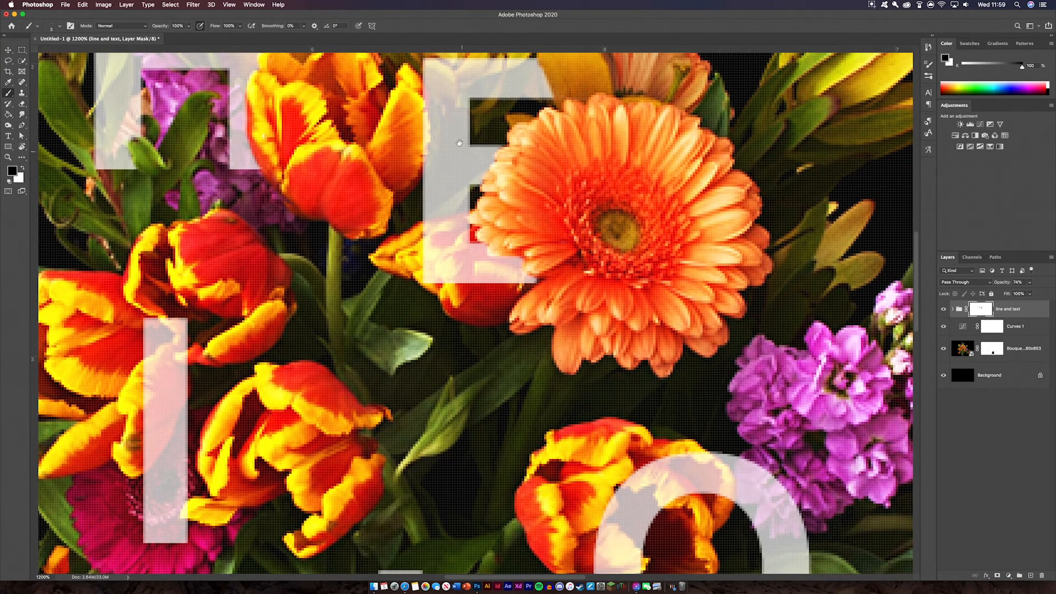
Mask part of the I so the leaf stem shows across the letter.
mouse_move(315, 338)
left_mouse_down()
mouse_move(646, 196)
mouse_move(635, 178)
left_mouse_up()
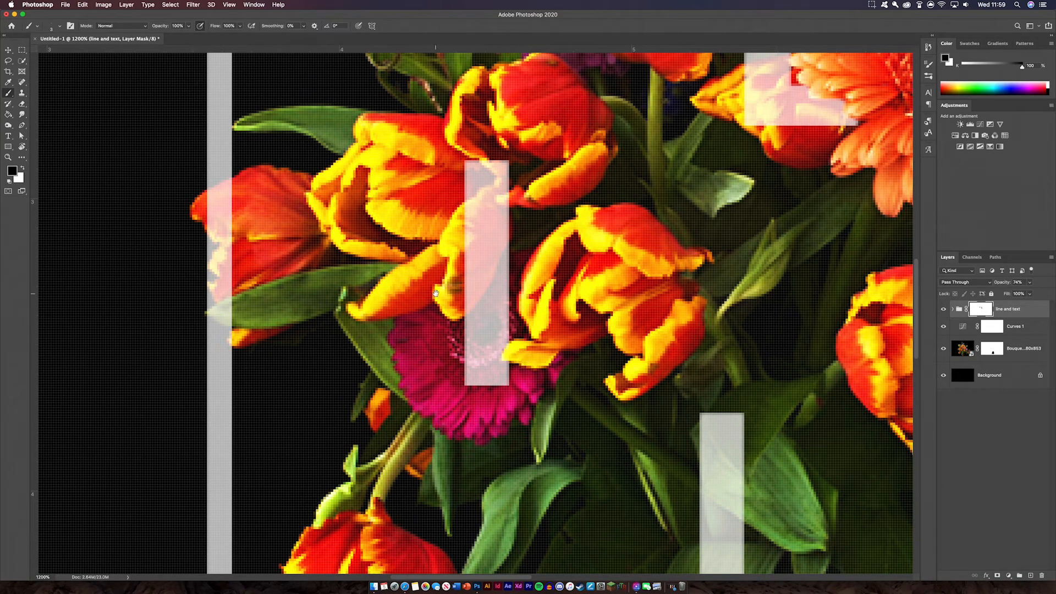
left_click_drag(515, 357, 522, 376)
mouse_move(490, 179)
left_mouse_down()
mouse_move(513, 211)
mouse_move(507, 179)
mouse_move(507, 214)
mouse_move(519, 221)
mouse_move(508, 222)
mouse_move(490, 179)
left_mouse_up()
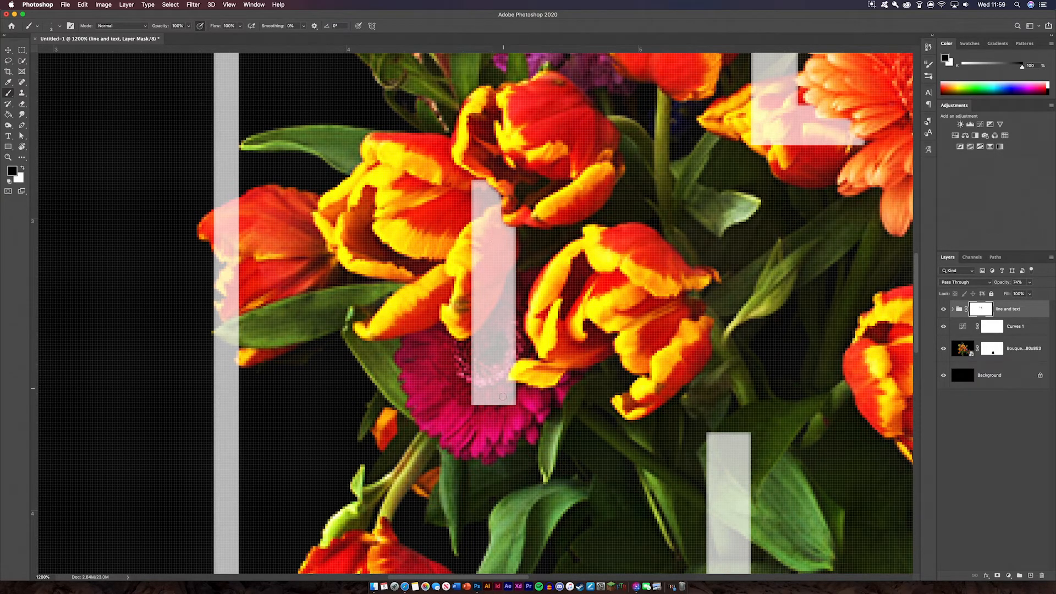
scroll(411, 208, "down", 8)
scroll(410, 209, "right", 10)
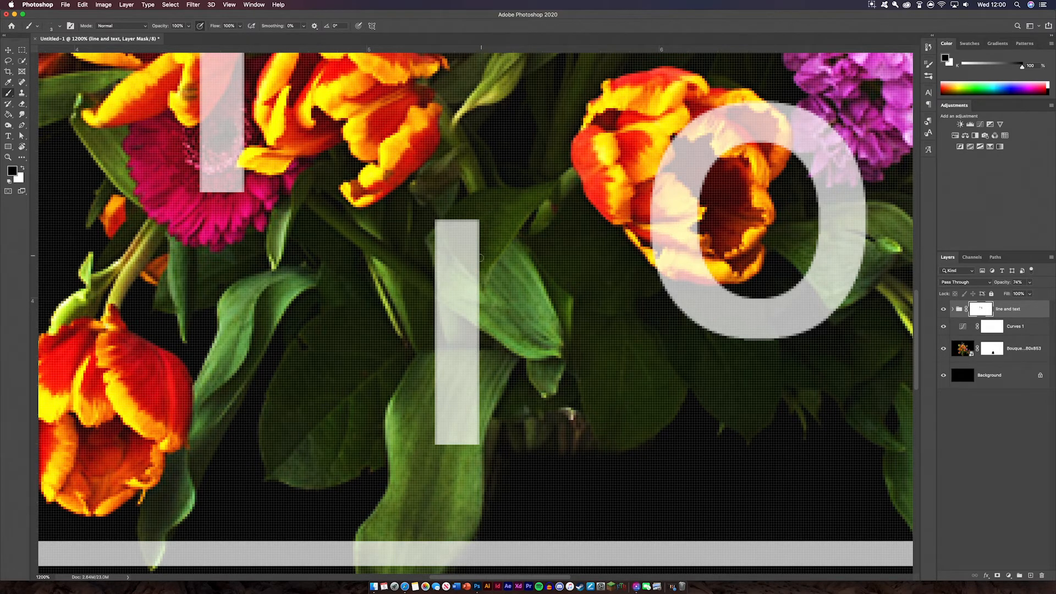
mouse_move(437, 296)
left_mouse_down()
mouse_move(498, 337)
mouse_move(437, 287)
mouse_move(470, 316)
left_mouse_up()
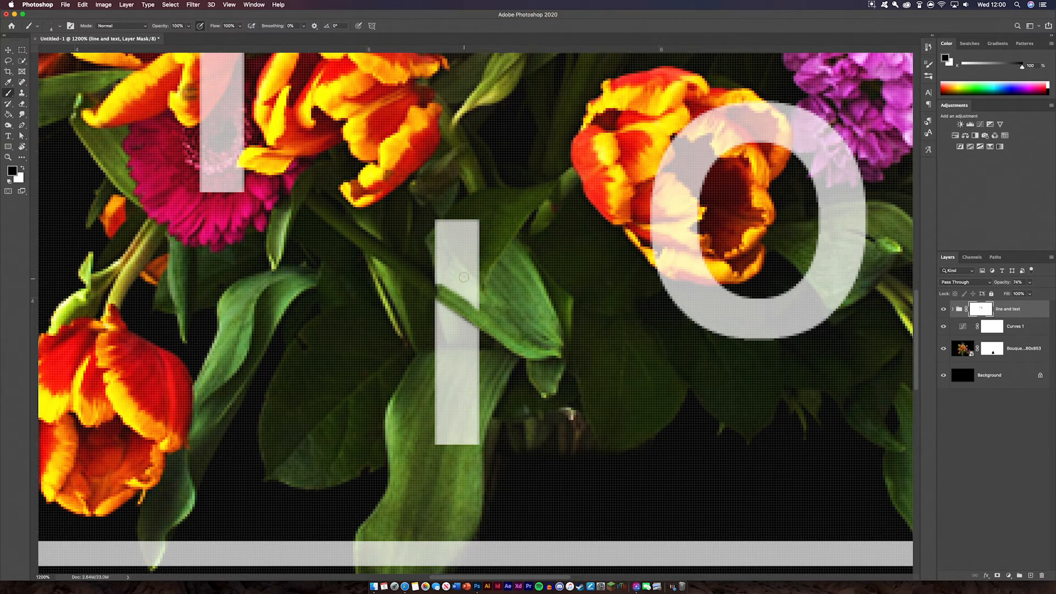
mouse_move(486, 308)
left_mouse_down()
mouse_move(440, 278)
mouse_move(441, 229)
mouse_move(462, 222)
mouse_move(470, 285)
mouse_move(453, 242)
mouse_move(488, 293)
left_mouse_up()
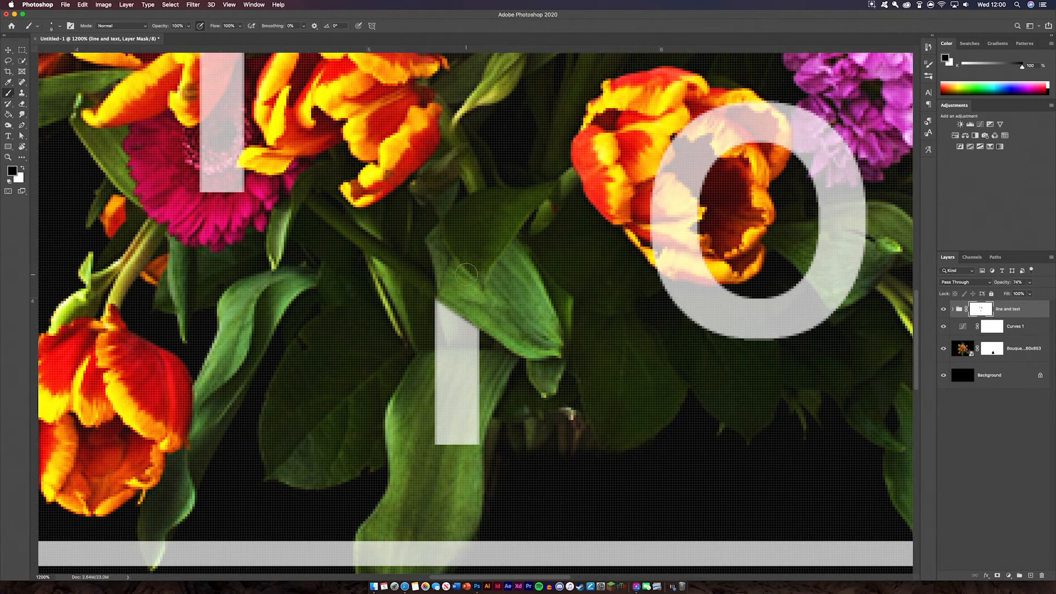
Mask the O's top-right edge where the purple flower overlaps it.
left_click_drag(789, 229, 413, 301)
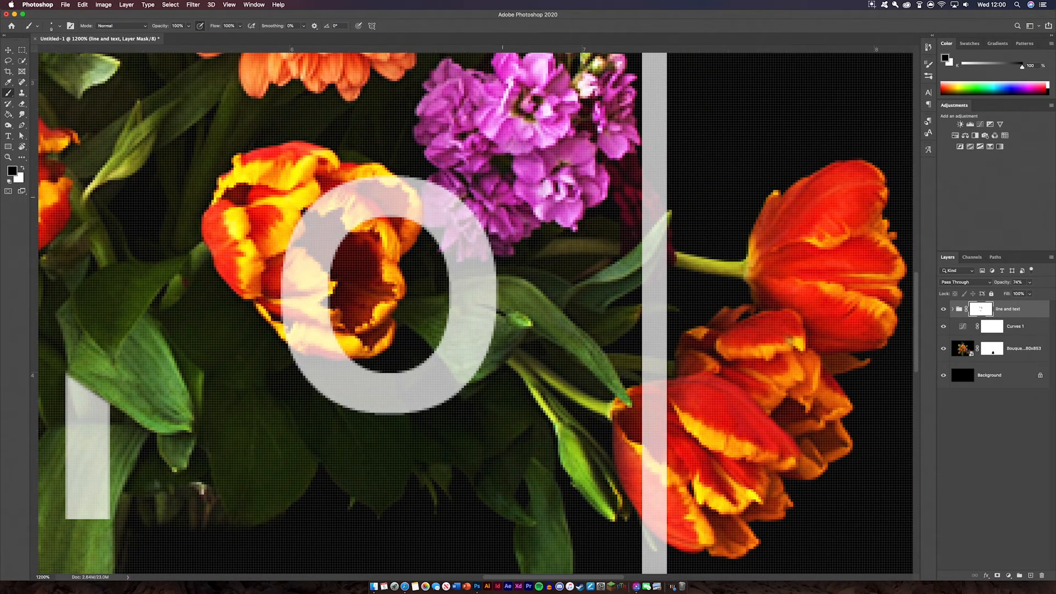
left_click_drag(511, 258, 560, 287)
mouse_move(490, 215)
left_mouse_down()
mouse_move(491, 240)
mouse_move(512, 235)
mouse_move(501, 227)
mouse_move(522, 263)
mouse_move(546, 263)
mouse_move(524, 271)
mouse_move(470, 223)
mouse_move(362, 291)
mouse_move(458, 239)
mouse_move(468, 215)
left_mouse_up()
key("x")
left_click(21, 168)
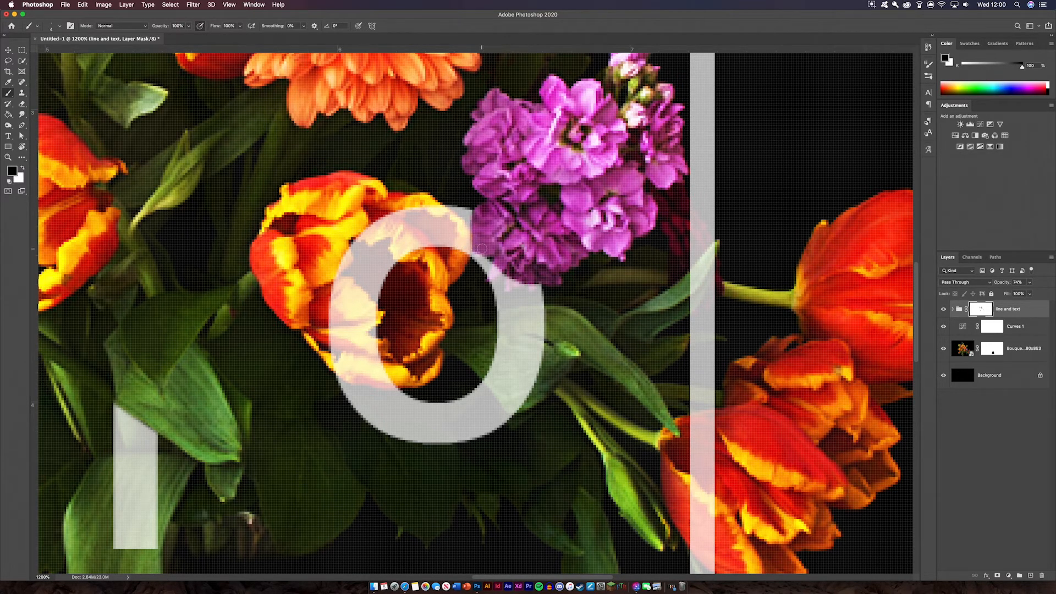
mouse_move(491, 278)
left_mouse_down()
mouse_move(507, 259)
mouse_move(507, 285)
mouse_move(532, 285)
mouse_move(523, 258)
left_mouse_up()
left_click(24, 169)
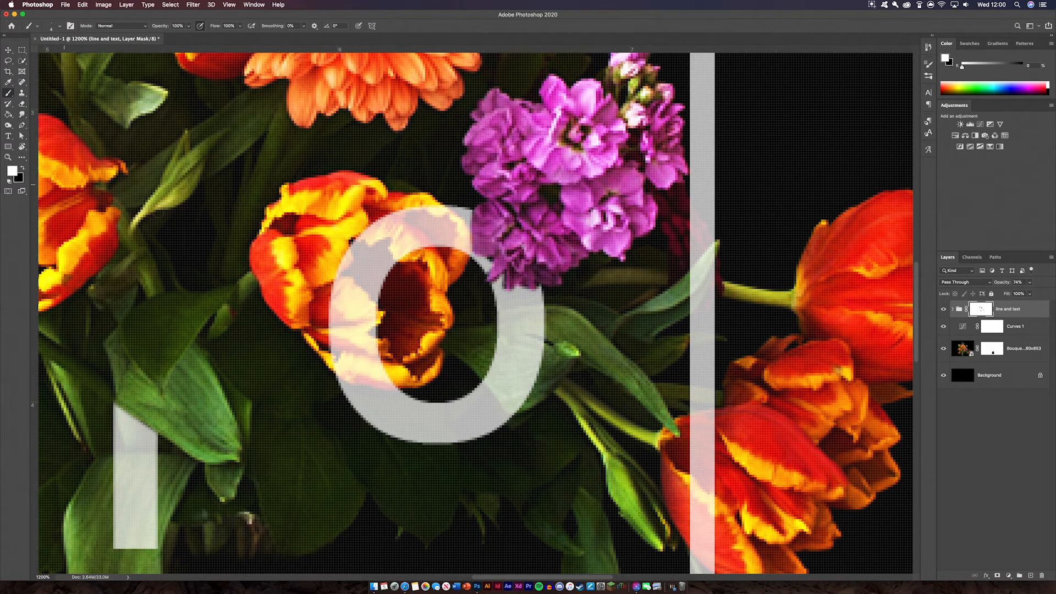
key("bracketright")
key("bracketright")
key("bracketright")
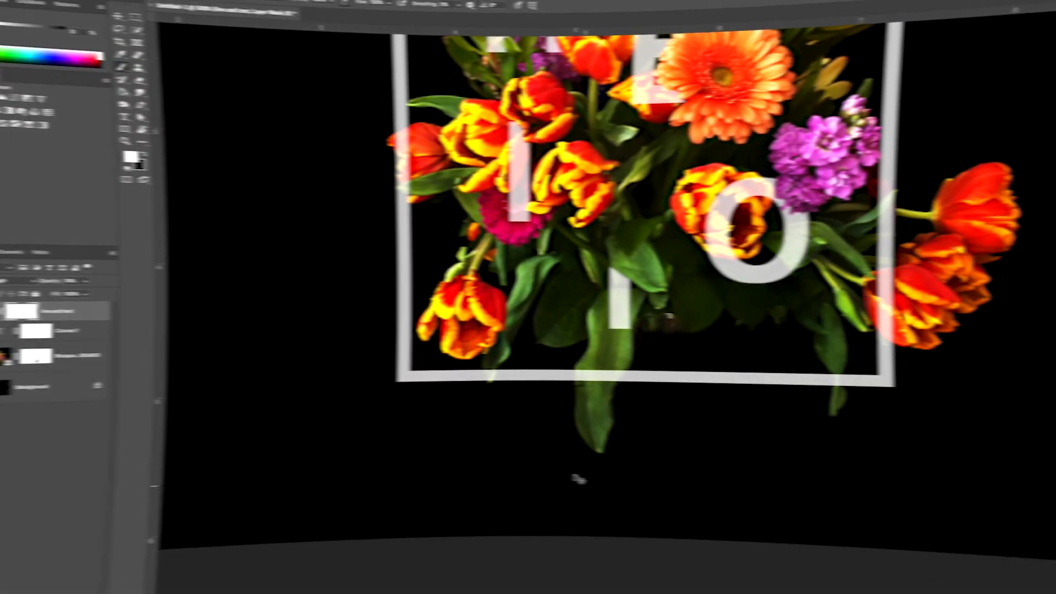
Mask the bottom frame line behind the hanging leaf and the left line over the red tulip.
key("super+plus")
key("super+plus")
key("super+plus")
key("super+plus")
key("super+plus")
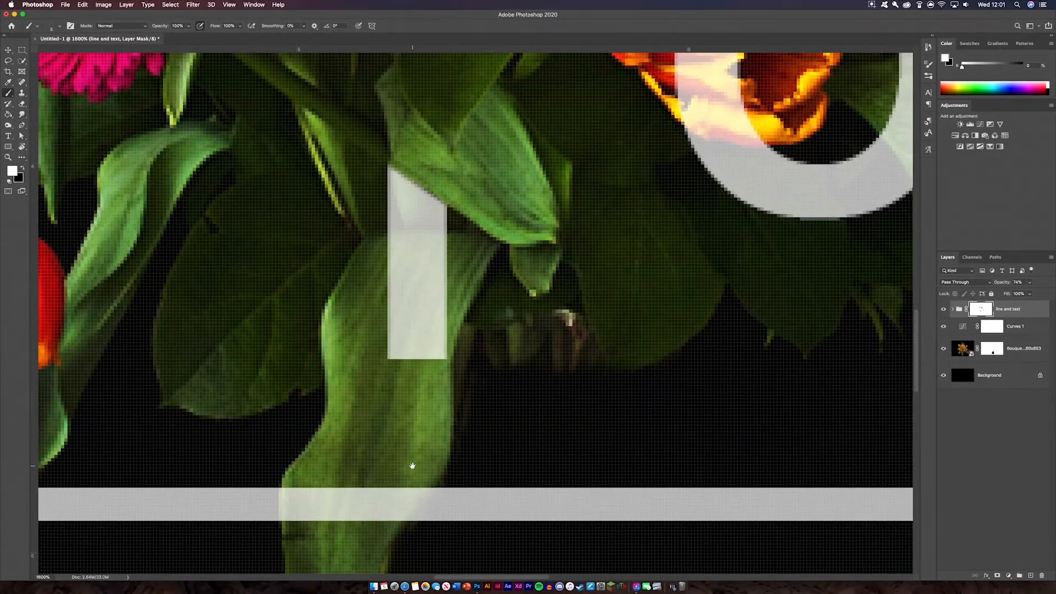
left_click_drag(421, 459, 551, 253)
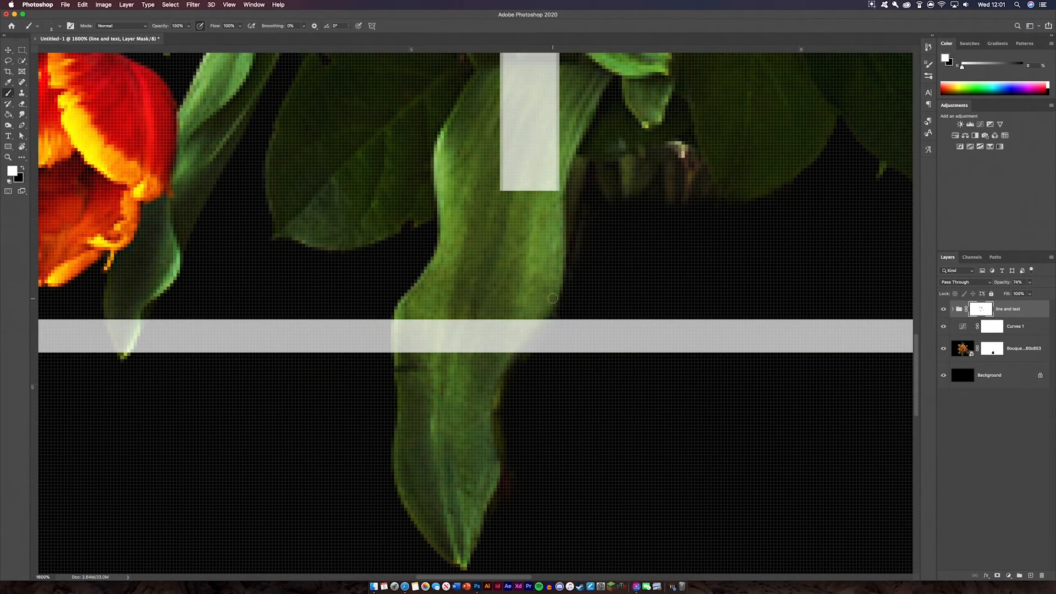
left_click(22, 167)
mouse_move(403, 314)
left_mouse_down()
mouse_move(402, 361)
mouse_move(406, 323)
left_mouse_up()
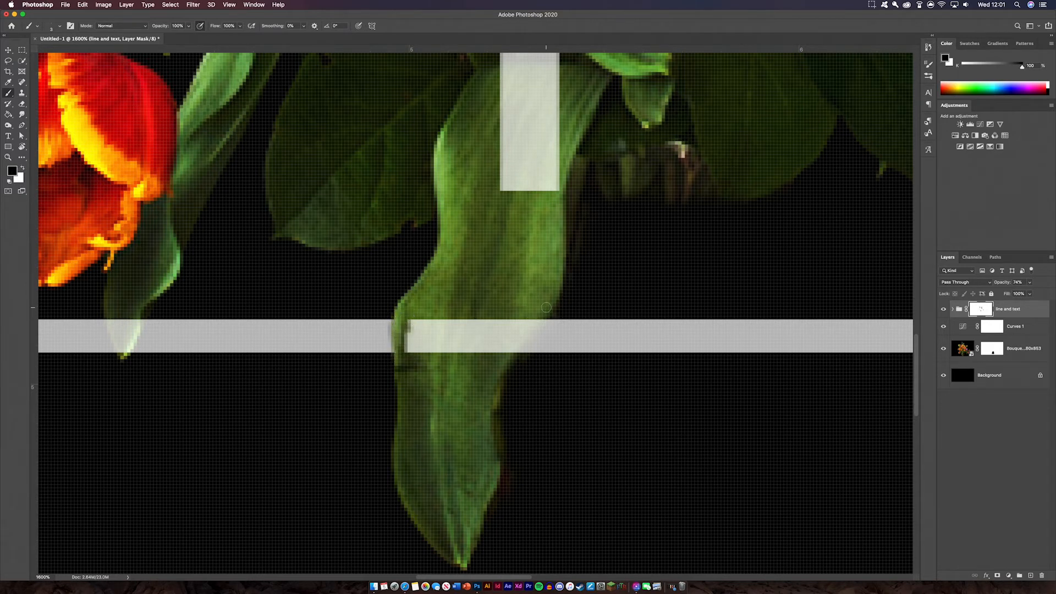
mouse_move(542, 318)
left_mouse_down()
mouse_move(504, 362)
mouse_move(547, 308)
mouse_move(501, 351)
mouse_move(540, 312)
mouse_move(503, 348)
mouse_move(519, 312)
mouse_move(485, 352)
mouse_move(490, 309)
mouse_move(451, 360)
mouse_move(411, 339)
left_mouse_up()
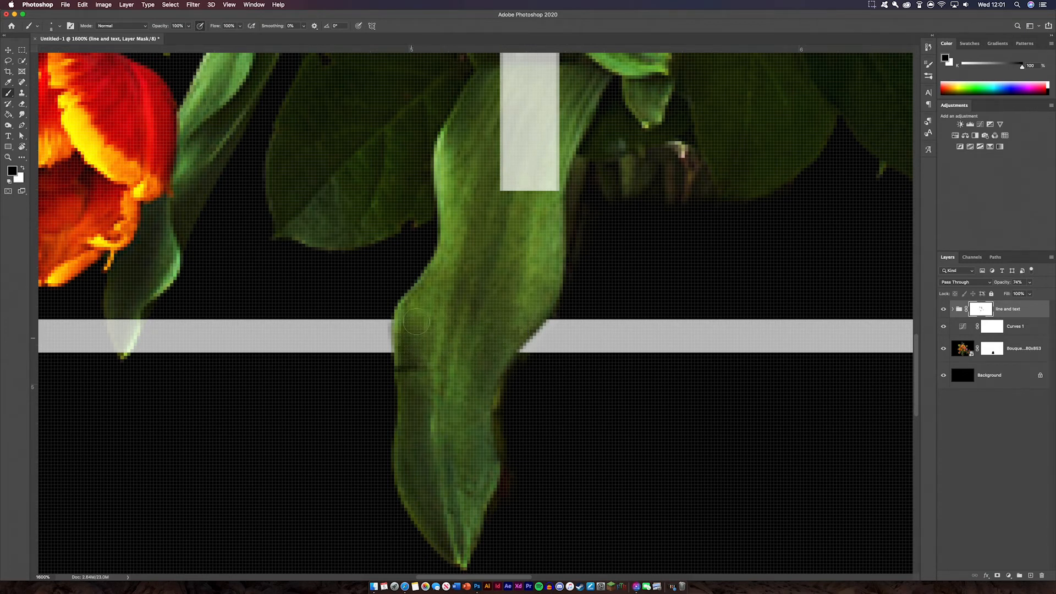
mouse_move(205, 196)
left_mouse_down()
mouse_move(483, 149)
mouse_move(504, 215)
left_mouse_up()
mouse_move(432, 183)
left_mouse_down()
mouse_move(429, 167)
mouse_move(413, 184)
mouse_move(416, 228)
mouse_move(429, 233)
mouse_move(426, 272)
mouse_move(409, 283)
mouse_move(424, 262)
mouse_move(422, 316)
mouse_move(437, 331)
mouse_move(426, 344)
mouse_move(405, 337)
left_mouse_up()
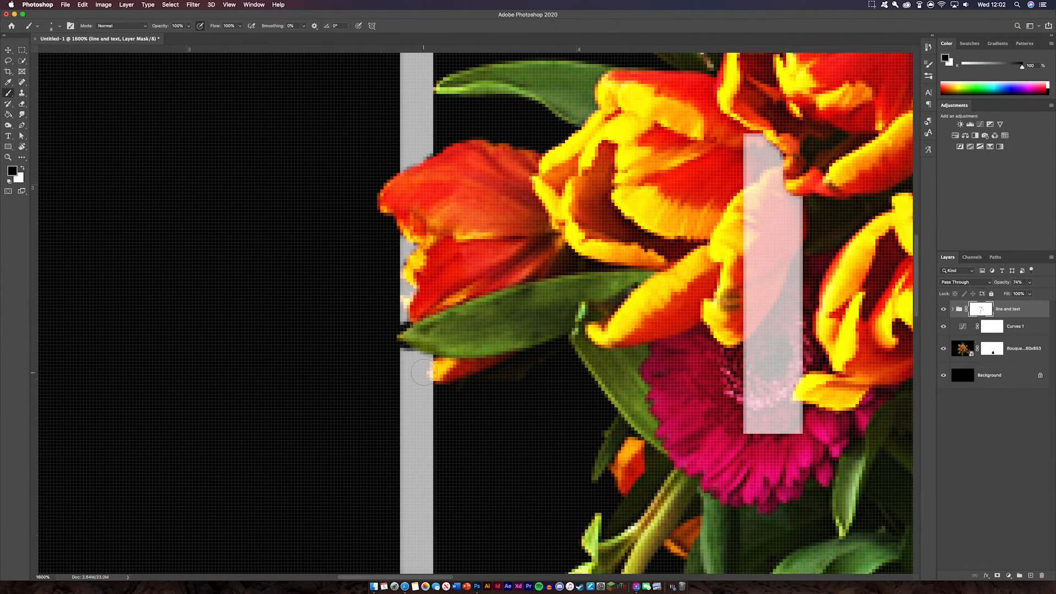
Touch up the mask along the red tulip's petal edge with white and black strokes.
left_click(23, 168)
left_click_drag(401, 346, 423, 354)
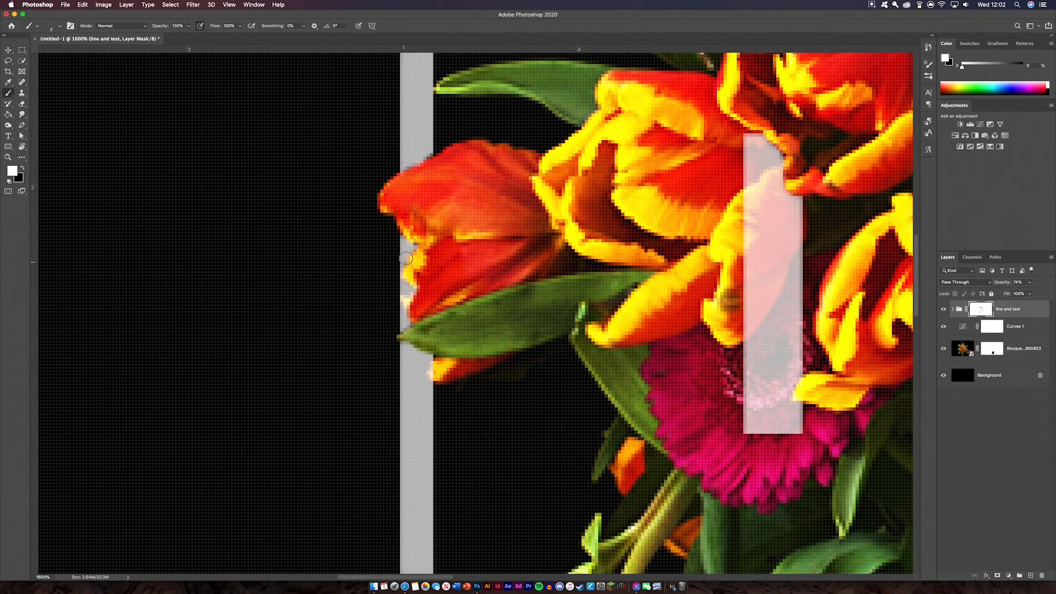
left_click_drag(415, 245, 393, 228)
left_click(23, 169)
left_click_drag(419, 288, 403, 299)
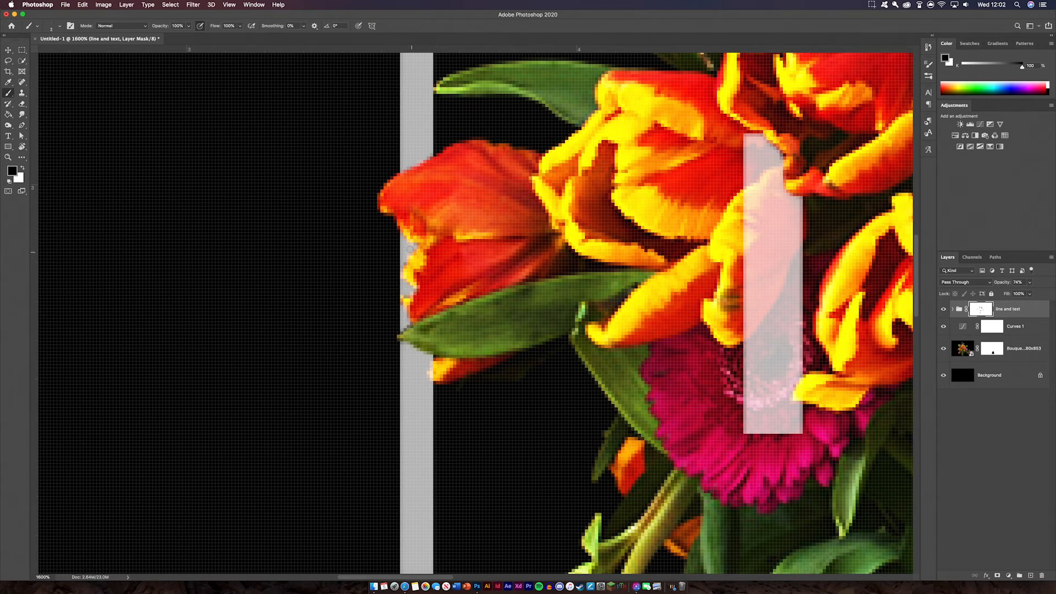
left_click_drag(454, 209, 287, 191)
left_click_drag(532, 379, 334, 337)
left_click_drag(787, 281, 469, 278)
left_click_drag(742, 251, 734, 270)
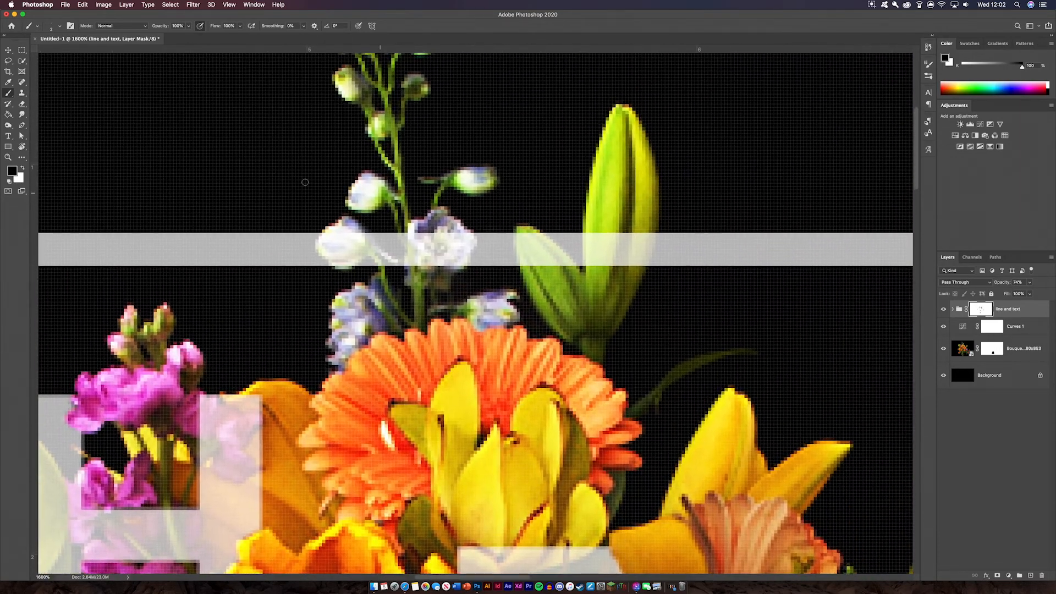
Mask the top frame line around the white flower buds, lily leaf and green lily bud.
left_click(21, 168)
left_click_drag(350, 252, 396, 263)
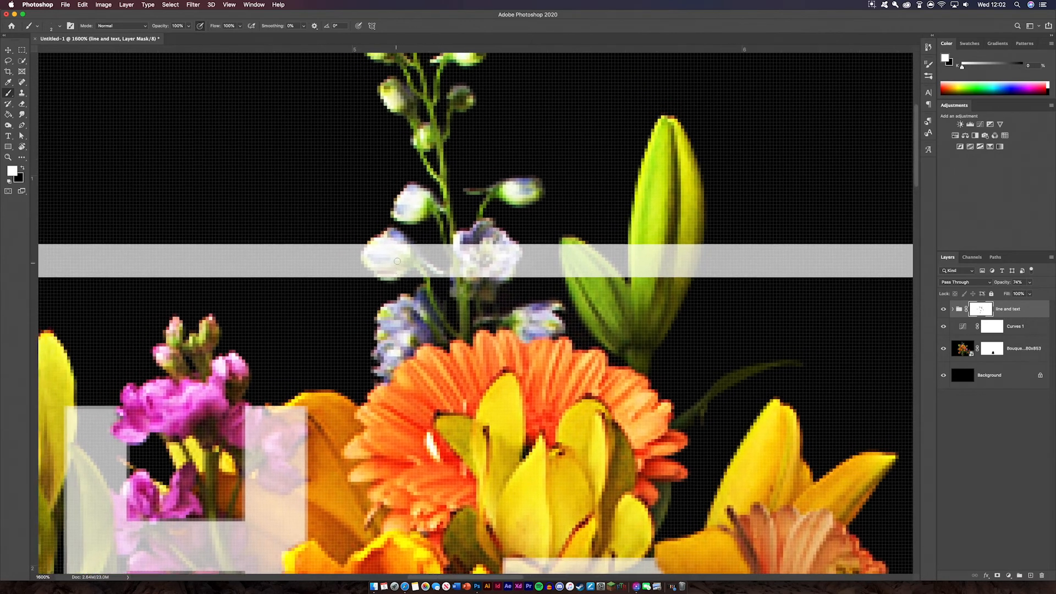
left_click(23, 169)
mouse_move(371, 246)
left_mouse_down()
mouse_move(380, 274)
mouse_move(410, 258)
mouse_move(392, 245)
mouse_move(399, 254)
mouse_move(377, 257)
mouse_move(380, 248)
mouse_move(410, 262)
mouse_move(391, 272)
left_mouse_up()
key("bracketright")
key("bracketright")
key("bracketright")
key("bracketright")
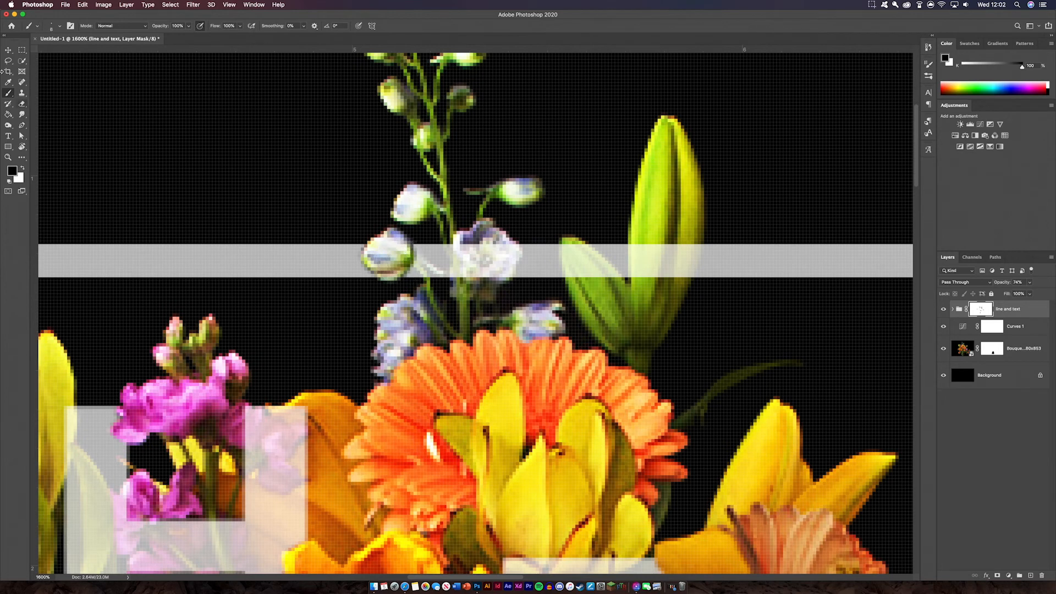
mouse_move(576, 275)
left_mouse_down()
mouse_move(613, 284)
mouse_move(578, 246)
left_mouse_up()
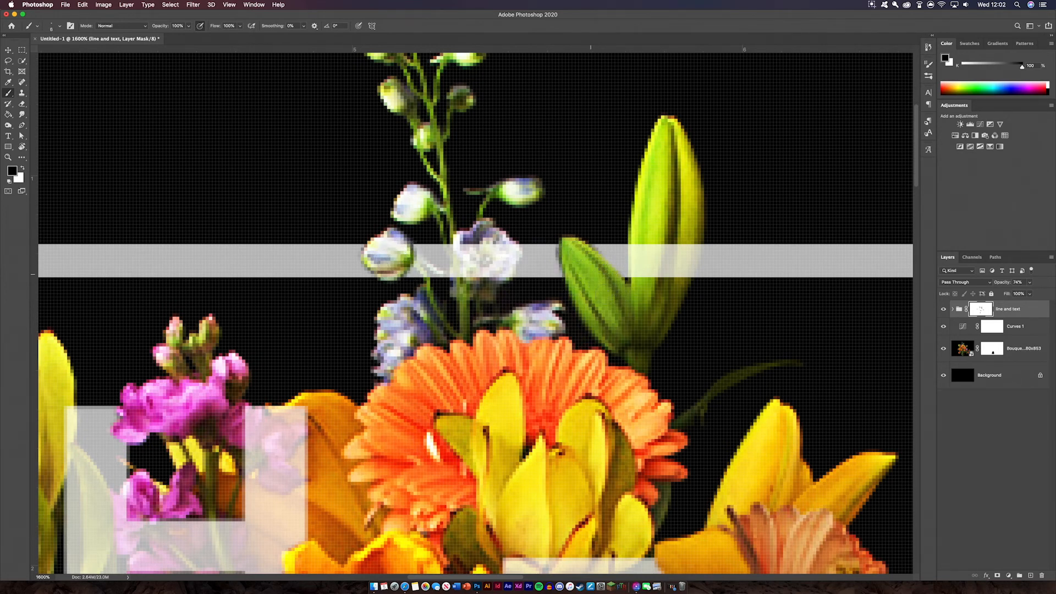
mouse_move(643, 286)
left_mouse_down()
mouse_move(640, 228)
mouse_move(656, 227)
mouse_move(658, 268)
mouse_move(686, 236)
mouse_move(676, 274)
mouse_move(691, 243)
left_mouse_up()
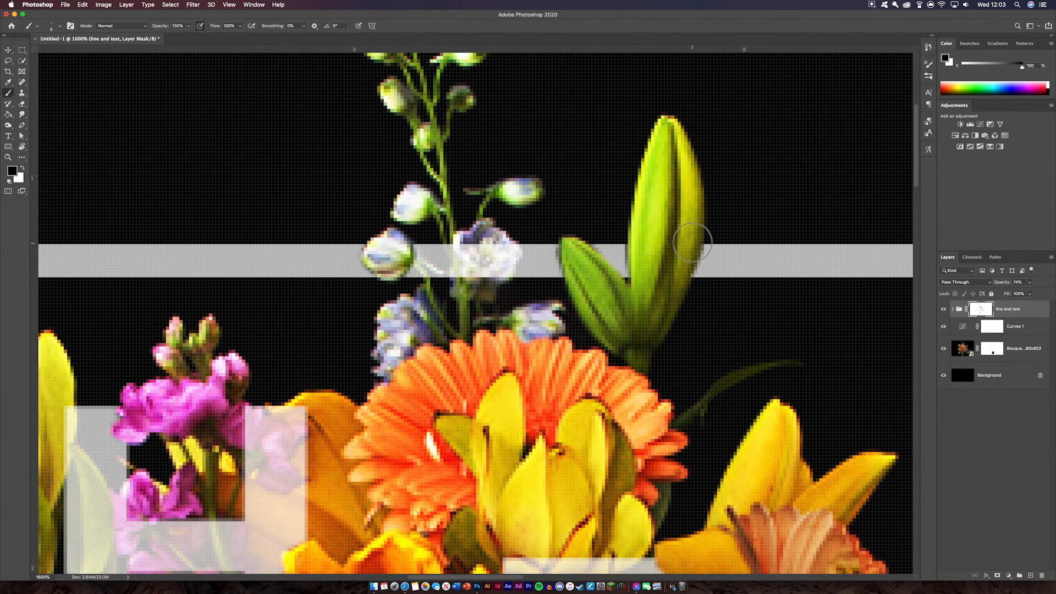
Paint white to restore bar slivers between the lily leaf and bud, then zoom out.
key("x")
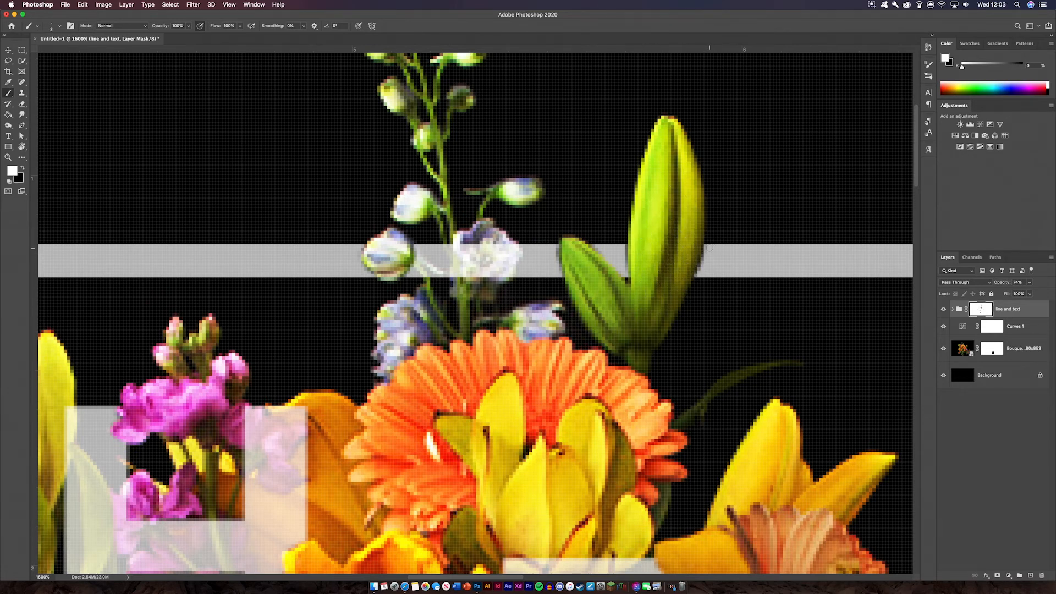
mouse_move(705, 251)
left_mouse_down()
mouse_move(700, 265)
mouse_move(707, 249)
left_mouse_up()
left_click_drag(628, 245, 627, 276)
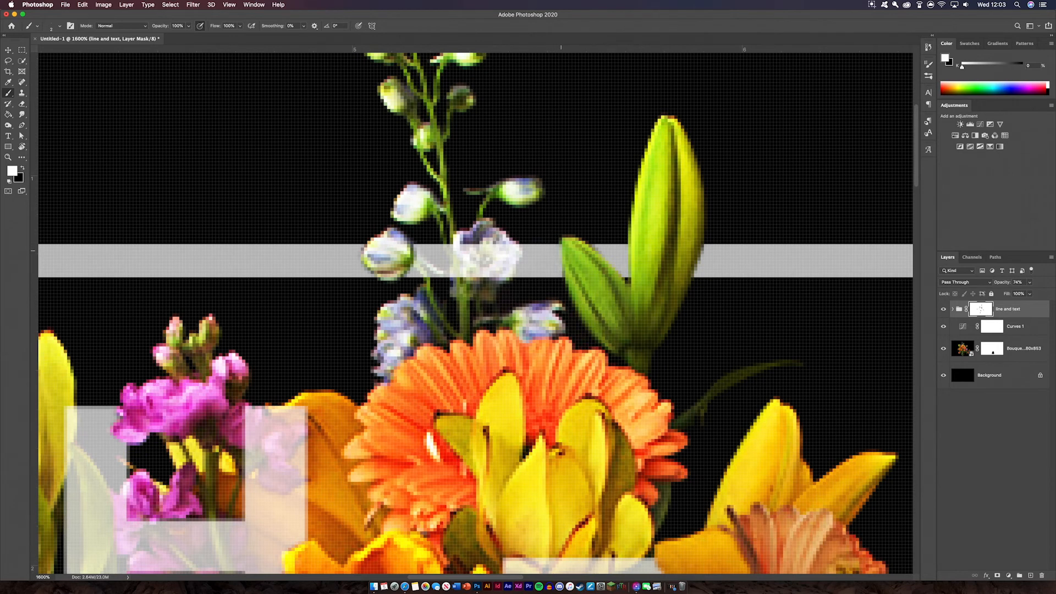
left_click(21, 168)
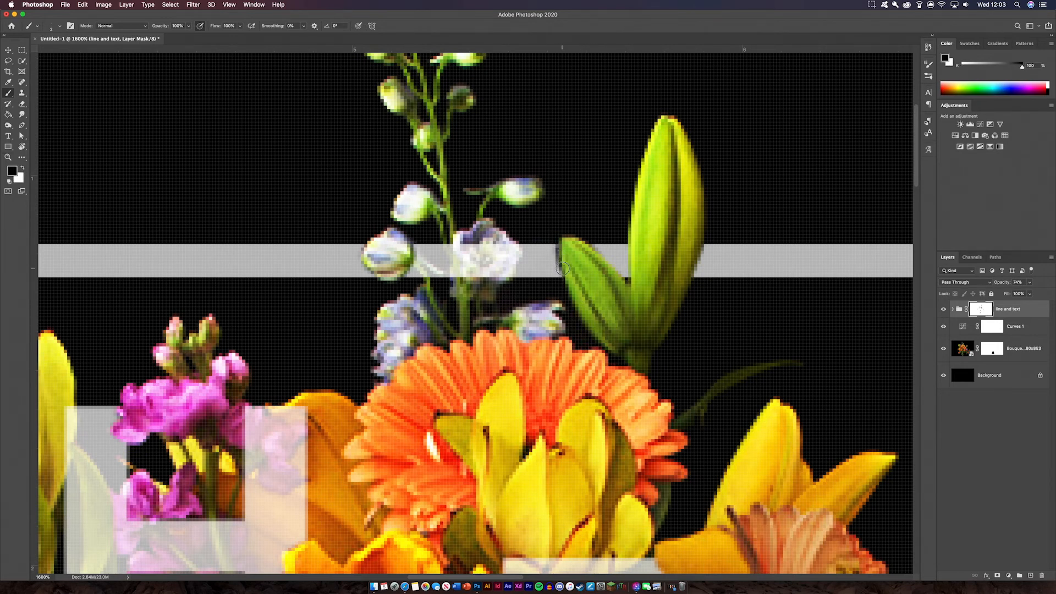
left_click(22, 168)
key("super+minus")
key("super+minus")
key("super+minus")
key("super+minus")
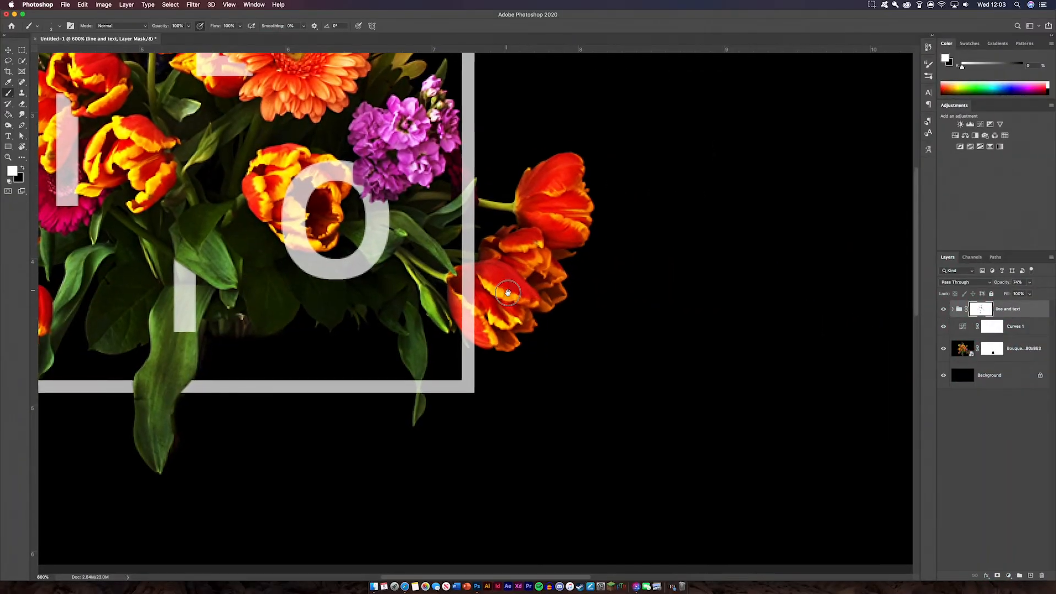
Mask the right frame line where the right-side tulip and leaf overlap it.
key("super+plus")
key("super+plus")
key("super+plus")
key("super+plus")
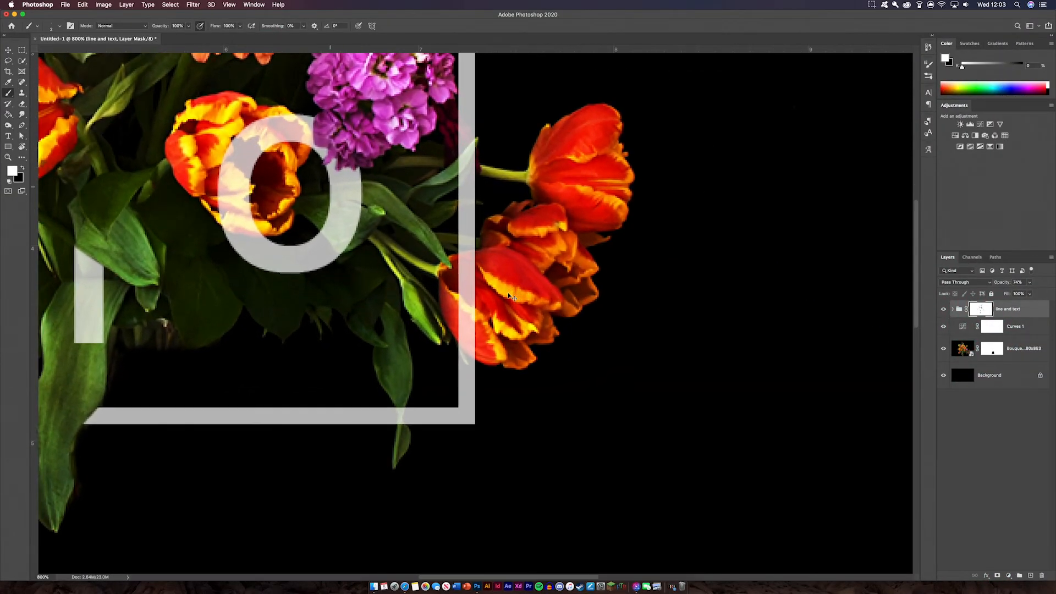
left_click_drag(525, 265, 520, 255)
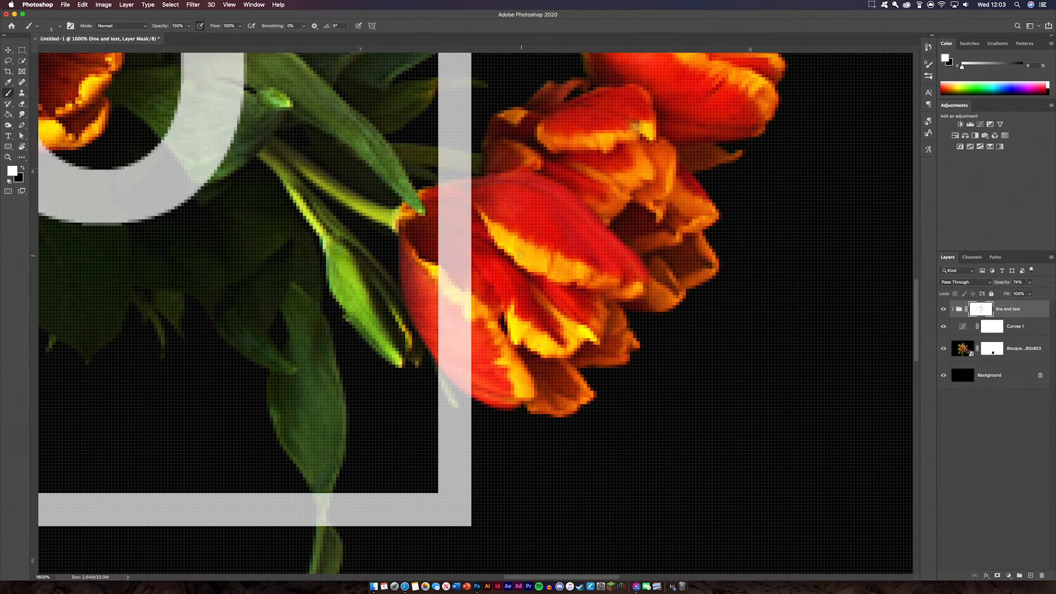
left_click(23, 168)
mouse_move(470, 390)
left_mouse_down()
mouse_move(438, 352)
mouse_move(449, 322)
mouse_move(452, 195)
mouse_move(449, 250)
mouse_move(470, 258)
mouse_move(457, 279)
mouse_move(478, 290)
mouse_move(472, 281)
left_mouse_up()
scroll(449, 251, "up", 10)
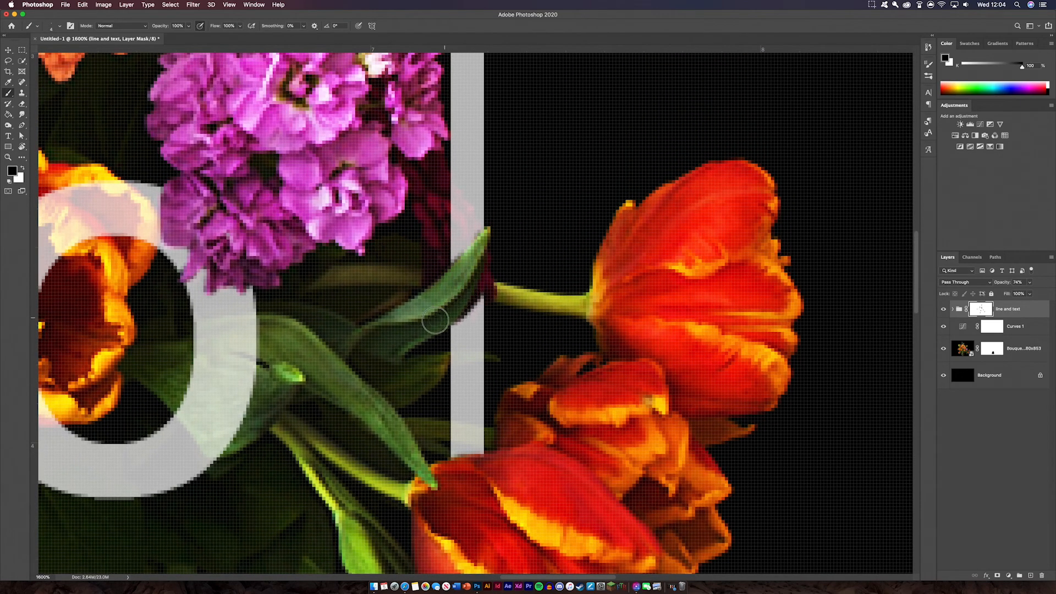
key("super+minus")
key("super+minus")
key("super+minus")
key("super+minus")
key("super+minus")
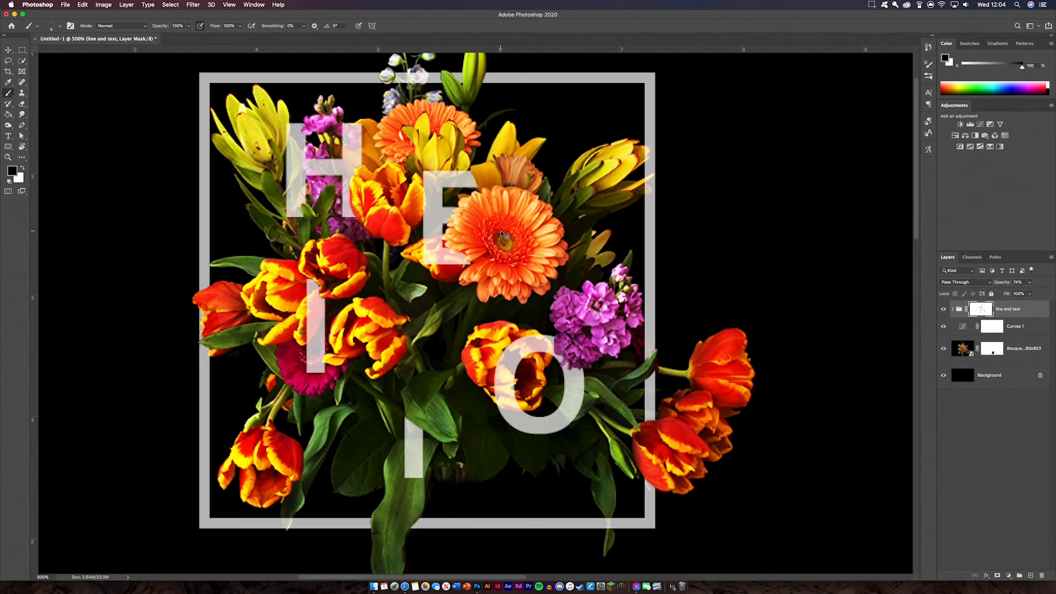
Raise the 'line and text' group's opacity to 100% so the frame and HELLO are solid white.
key("super+minus")
key("super+minus")
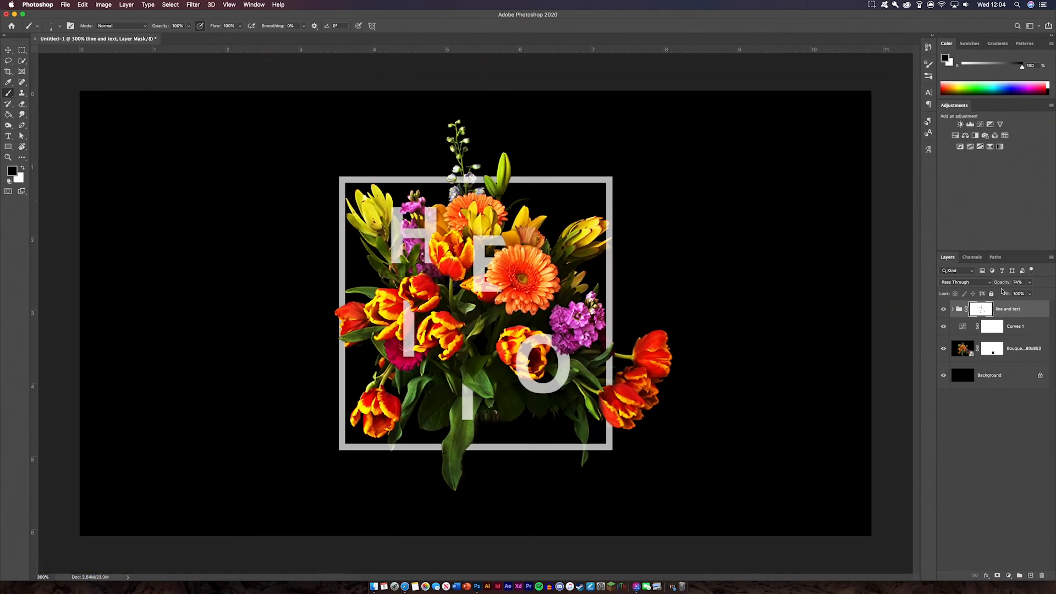
type("100")
key("Return")
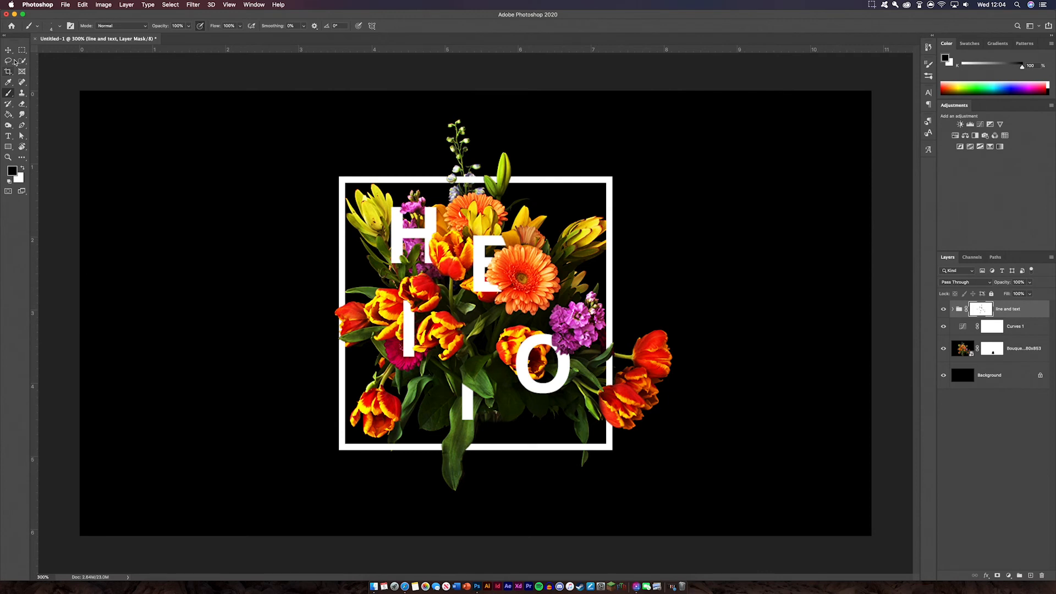
key("v")
left_click(279, 86)
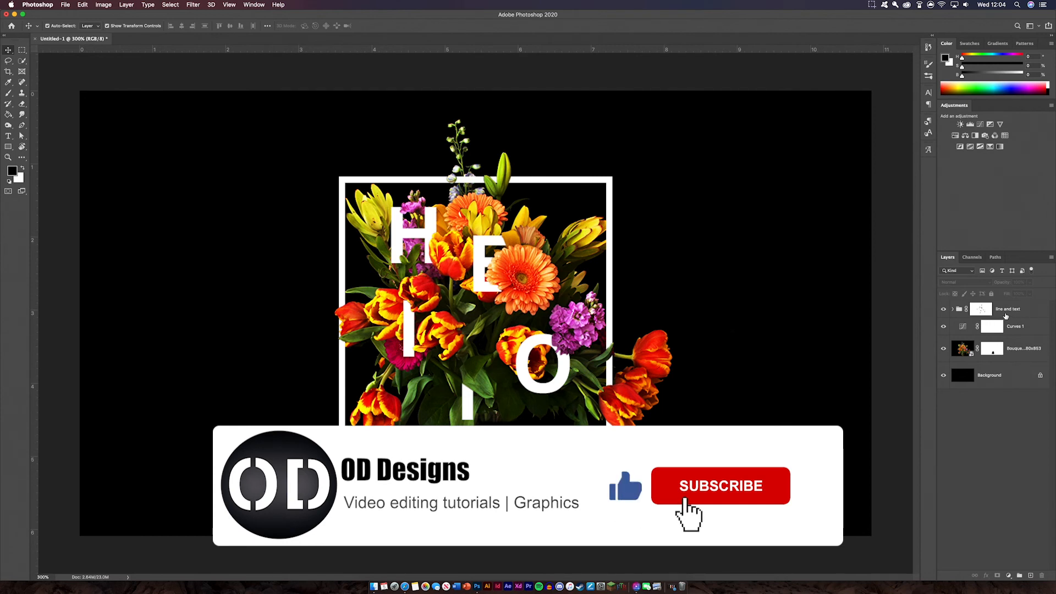
Move the Curves 1 adjustment above the 'line and text' group, undoing an accidental drop inside it.
mouse_move(1010, 309)
left_mouse_down()
mouse_move(1021, 360)
mouse_move(1029, 302)
mouse_move(1020, 316)
mouse_move(1017, 306)
left_mouse_up()
key("super+z")
left_click(891, 317)
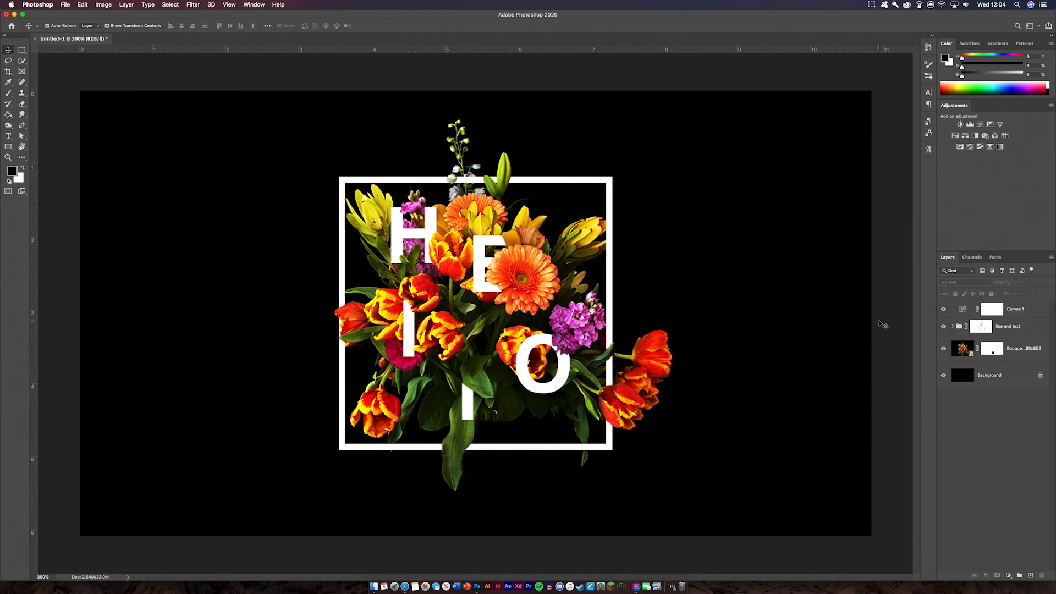